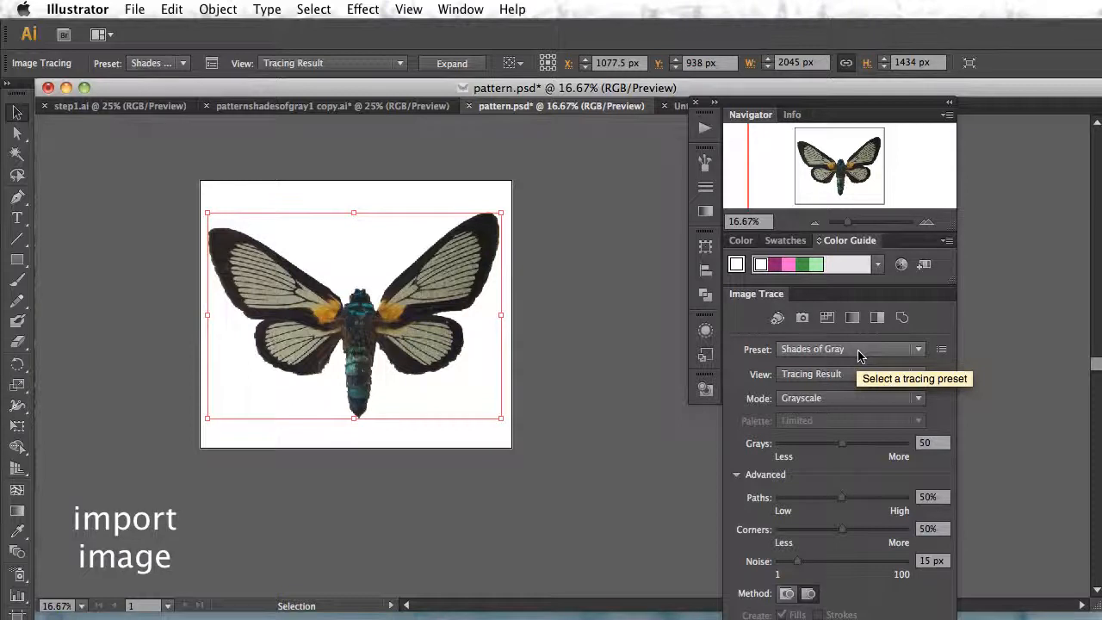
- Change the moth's image trace preset to Low Fidelity Photo
left_click(858, 352)
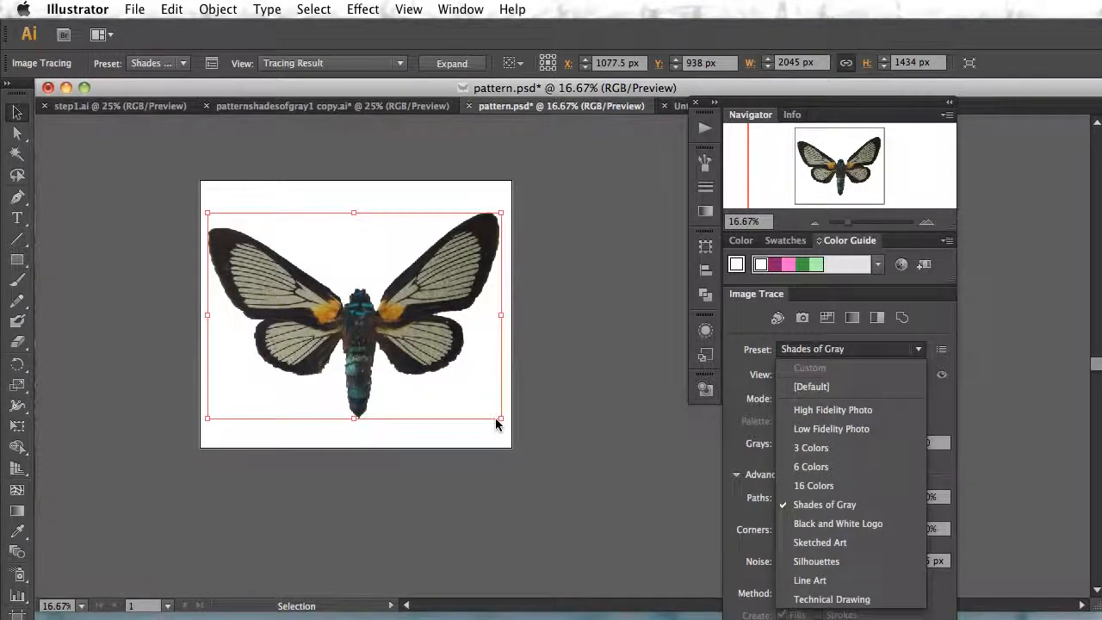
left_click(801, 430)
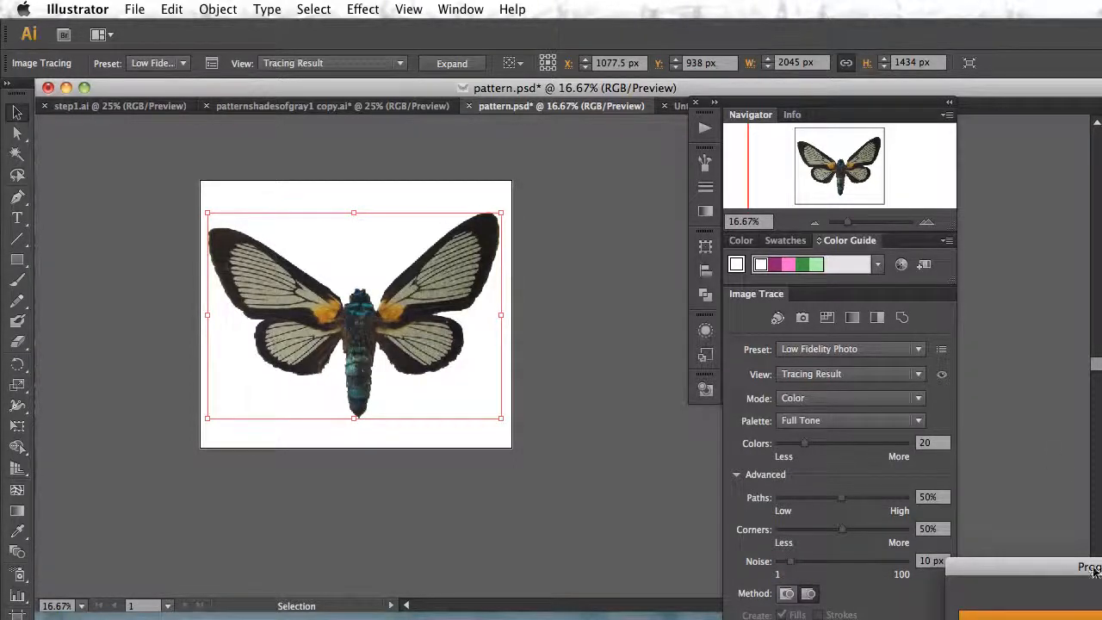
mouse_move(1091, 566)
left_mouse_down()
mouse_move(990, 554)
mouse_move(861, 501)
mouse_move(815, 497)
mouse_move(771, 469)
left_mouse_up()
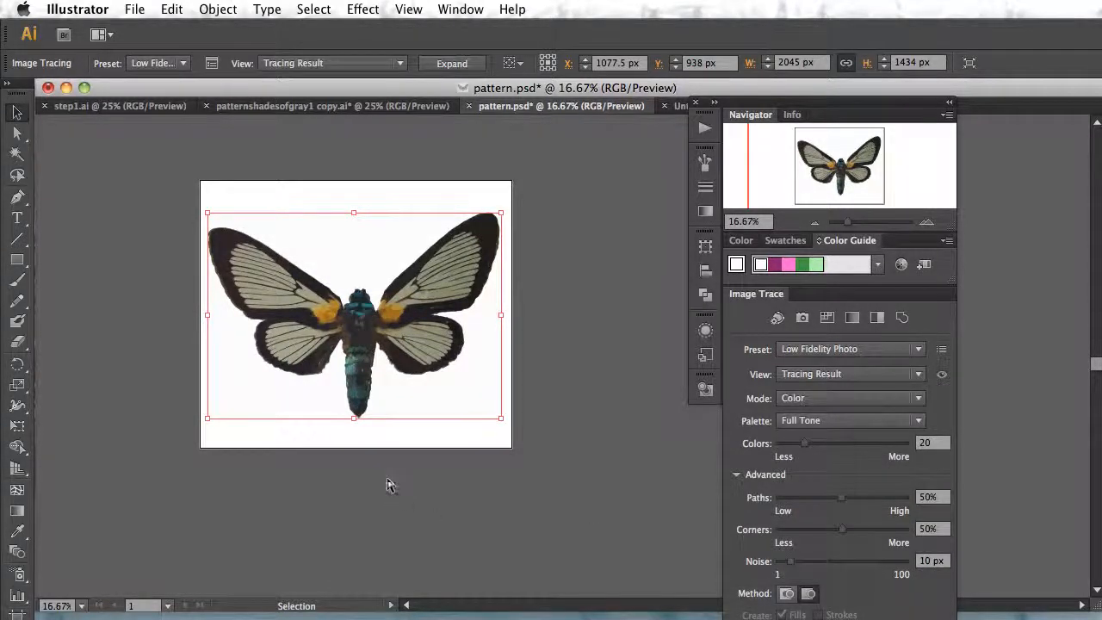
- Examine the traced moth's wings and body up close to check the vector detail
key("super+equal")
key("super+equal")
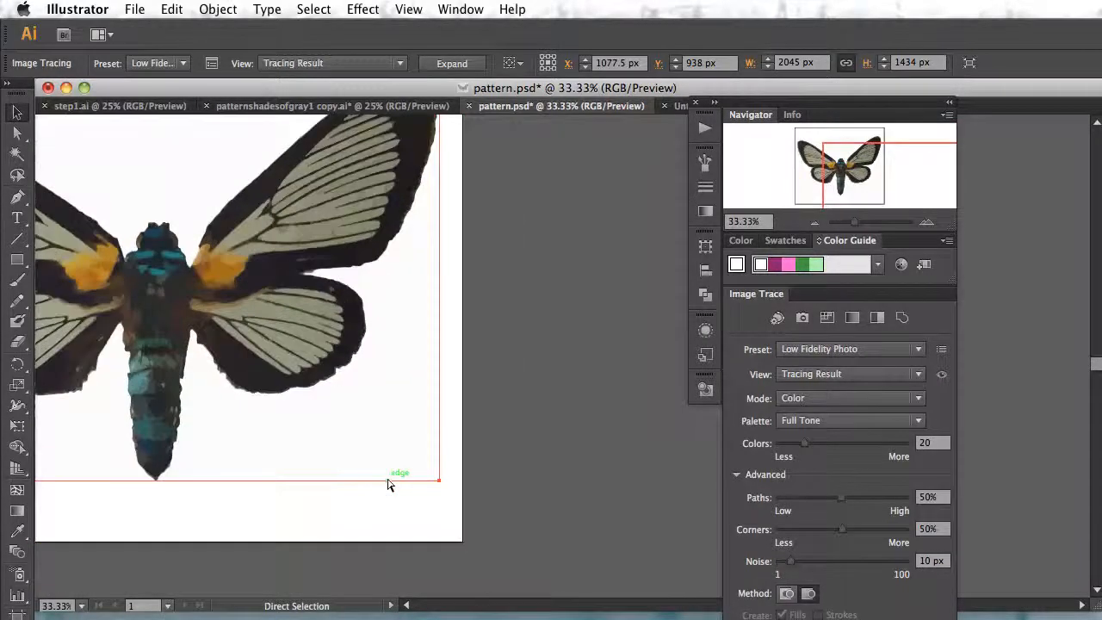
key("super+equal")
key("space")
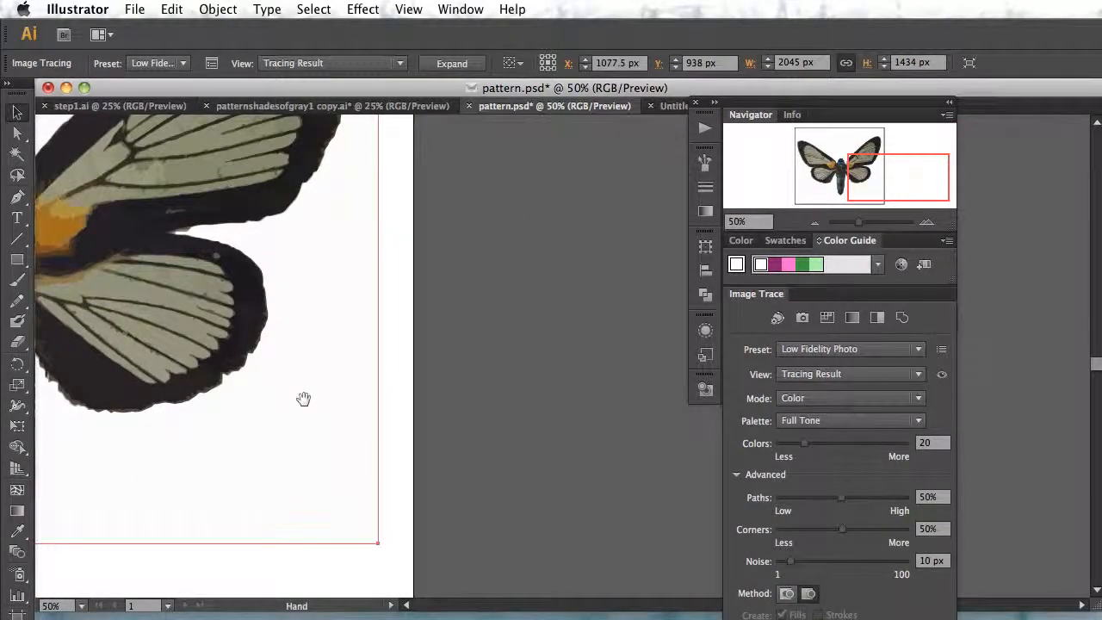
left_click_drag(303, 399, 689, 524)
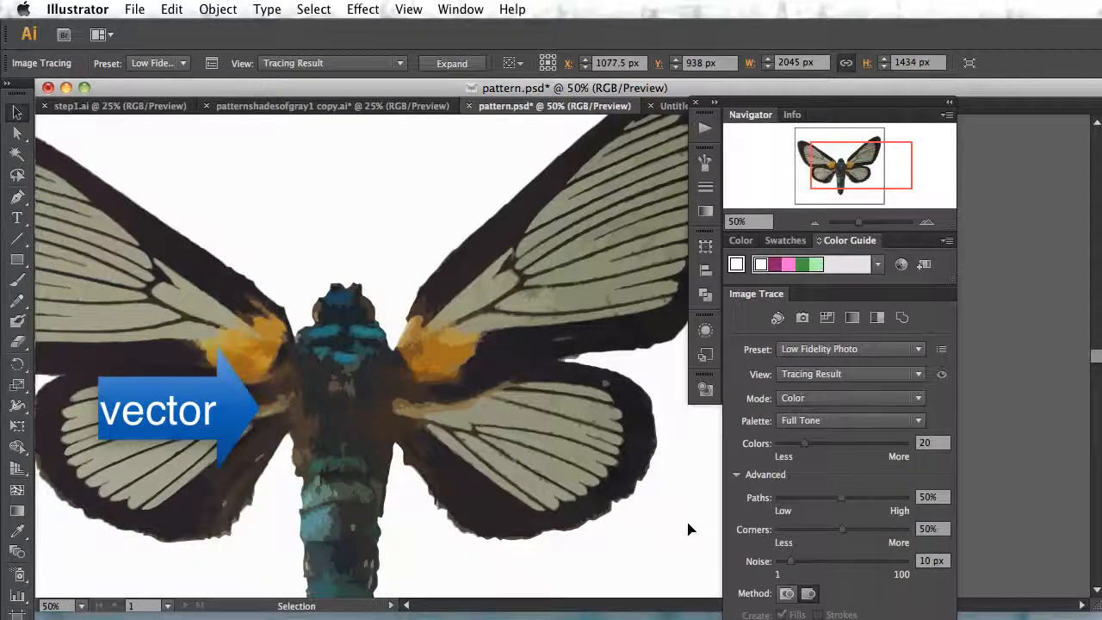
key("super")
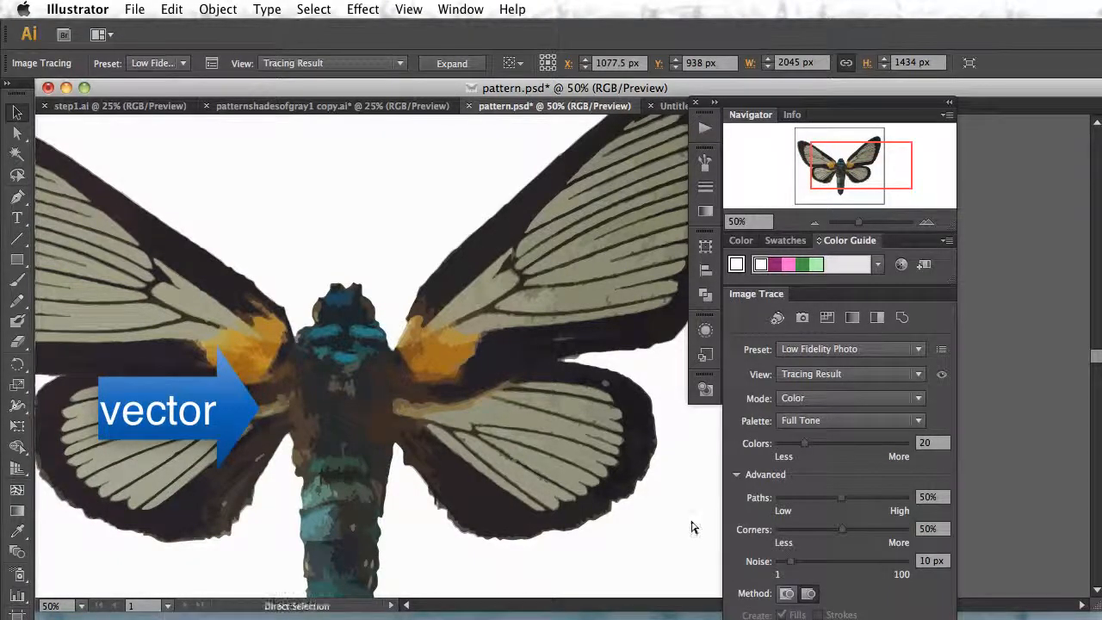
key("super+minus")
key("super+minus")
key("super+minus")
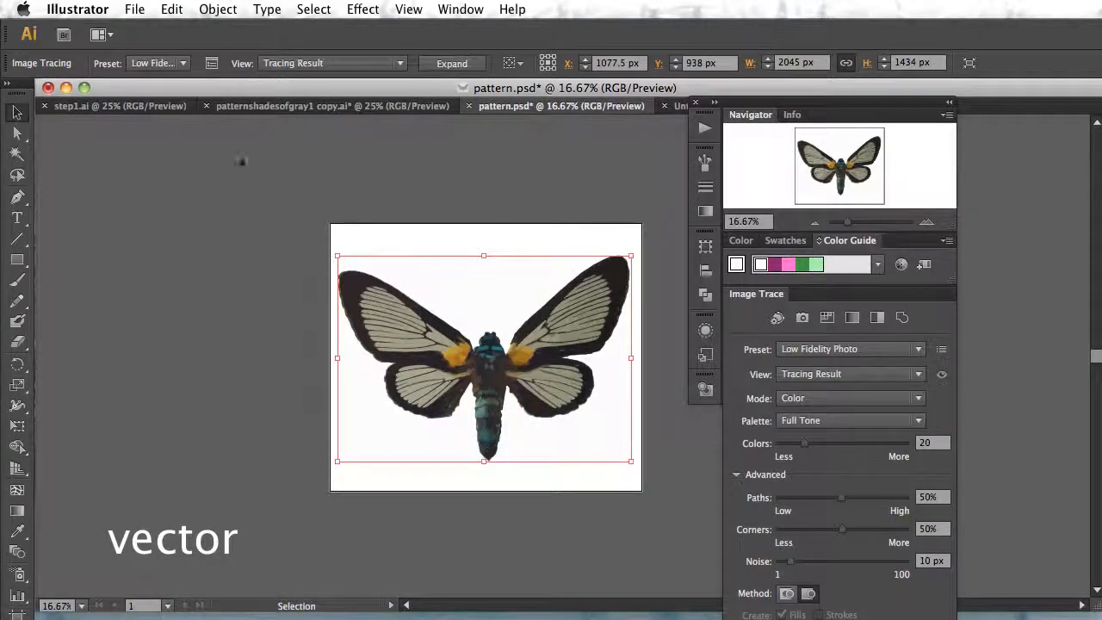
- Expand the image tracing of the moth into editable vector paths
left_click(214, 11)
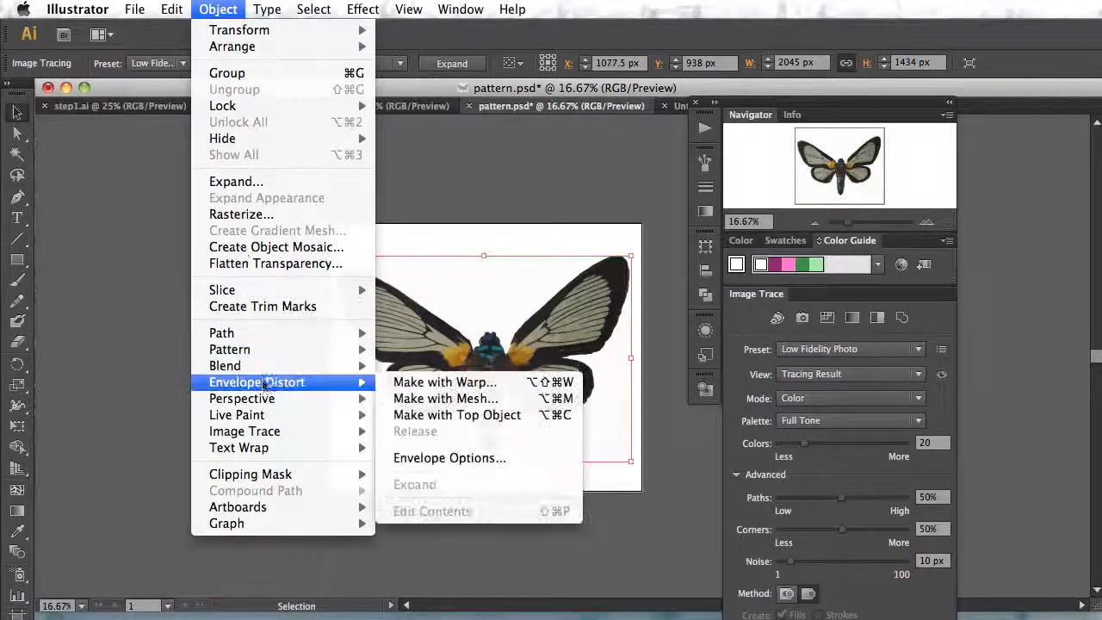
mouse_move(268, 430)
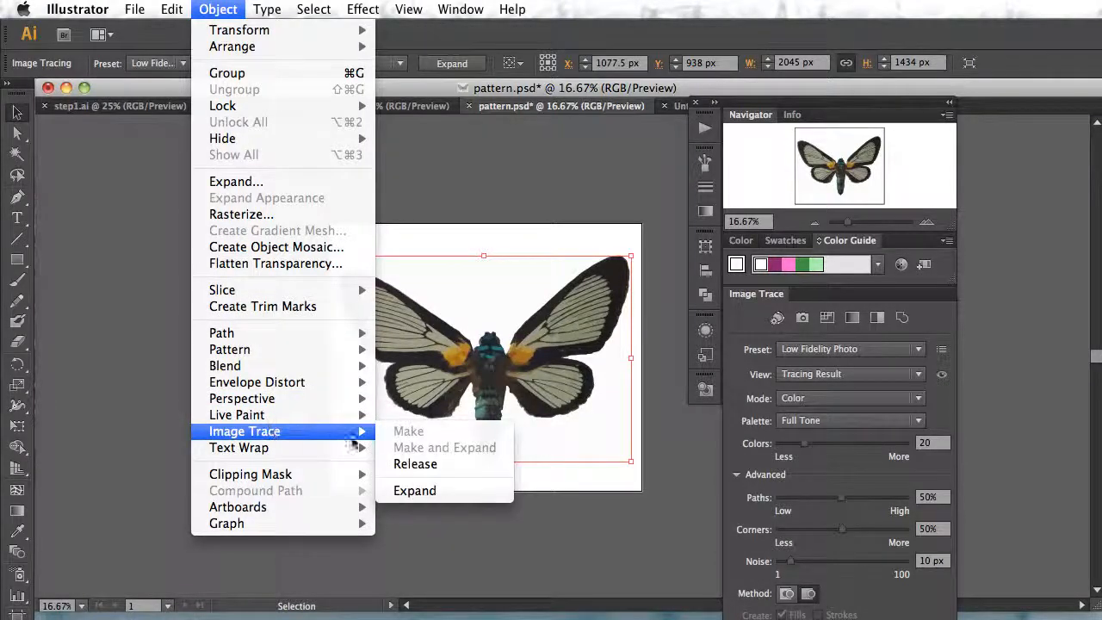
left_click(411, 487)
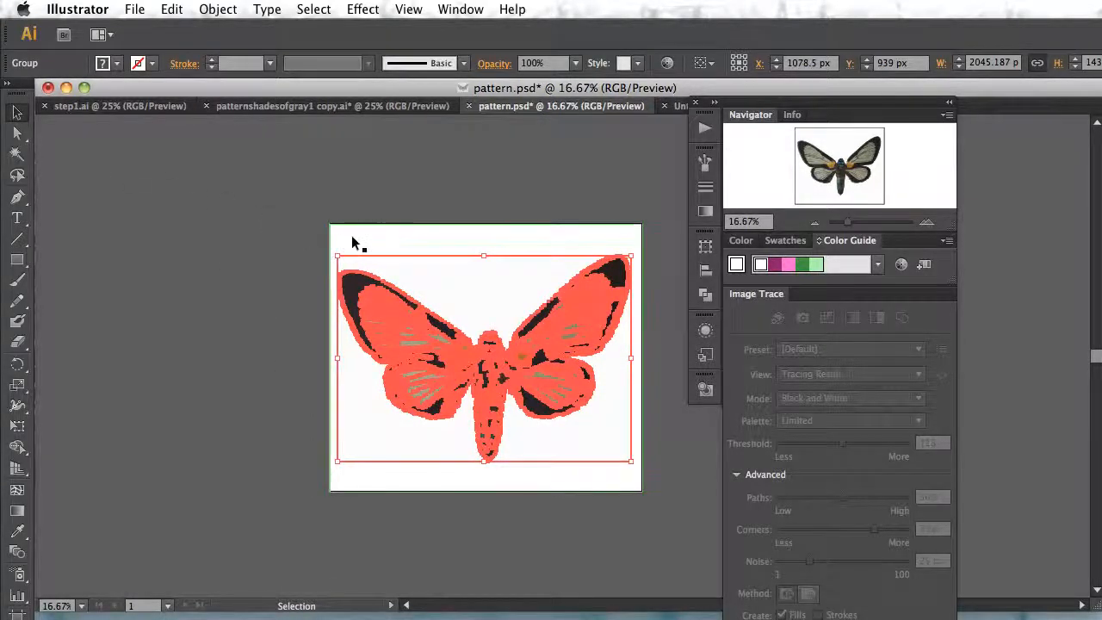
- Delete the embedded white background image and the trace's white background path behind the moth
key("super+z")
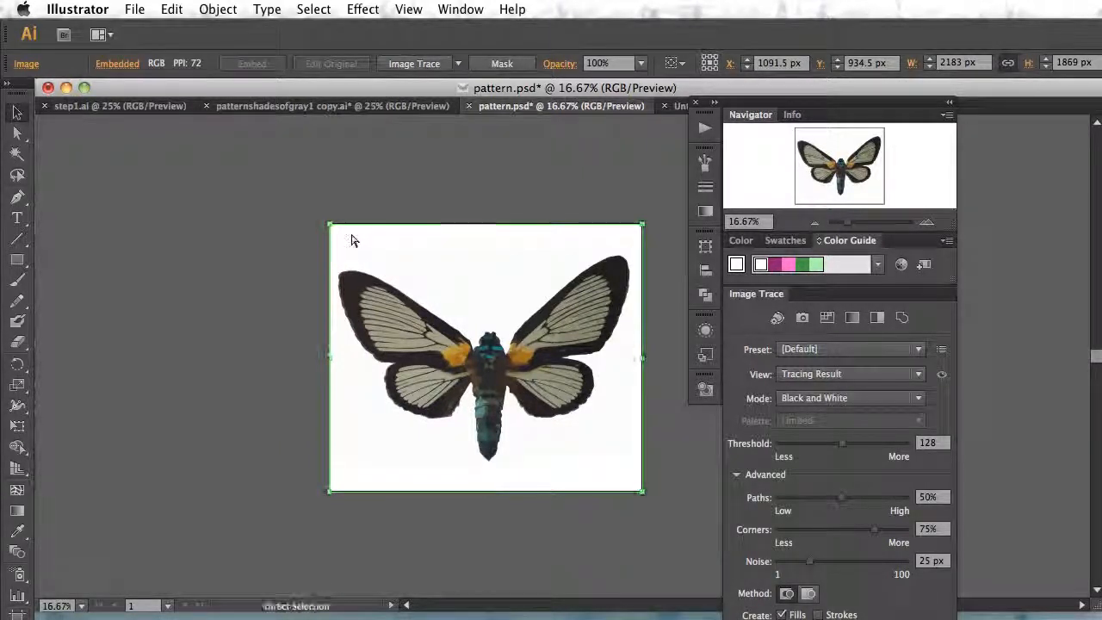
left_click_drag(351, 239, 194, 226)
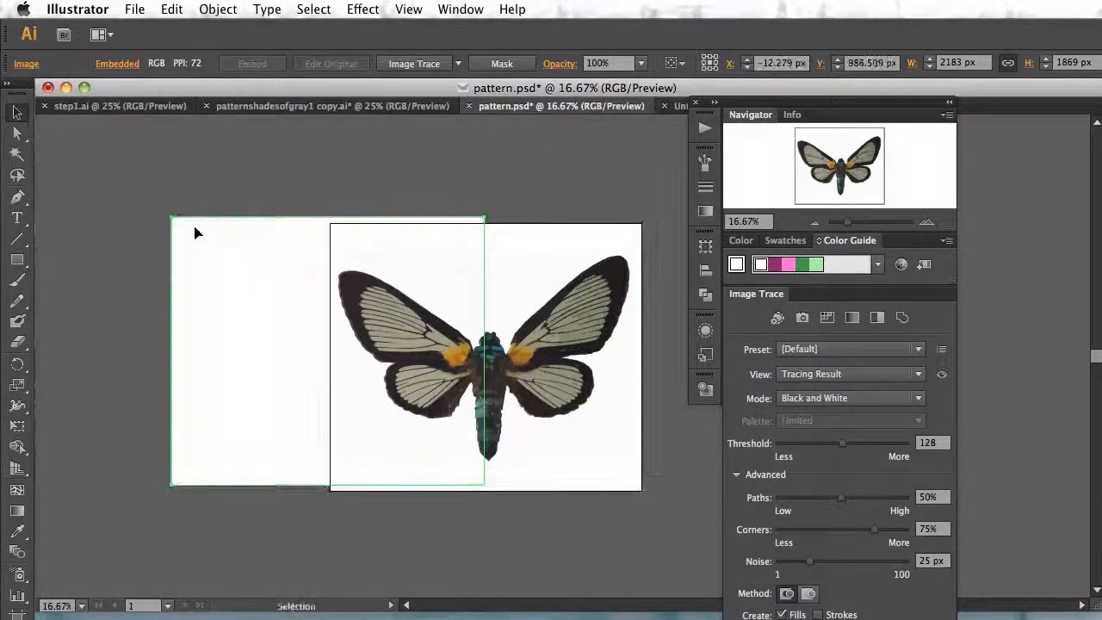
key("Delete")
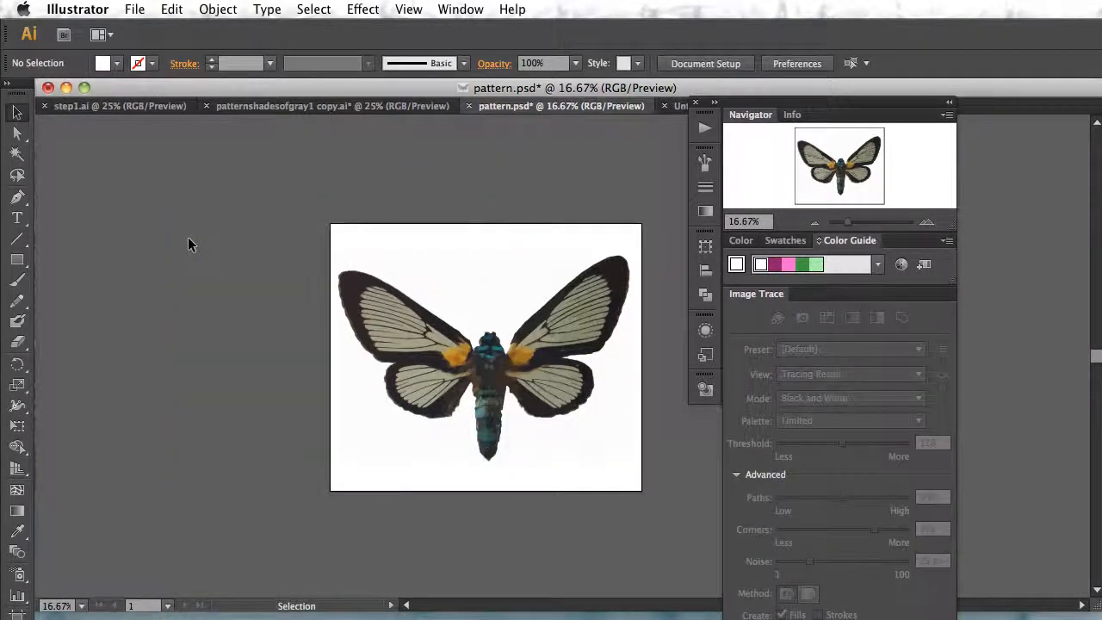
left_click(395, 293)
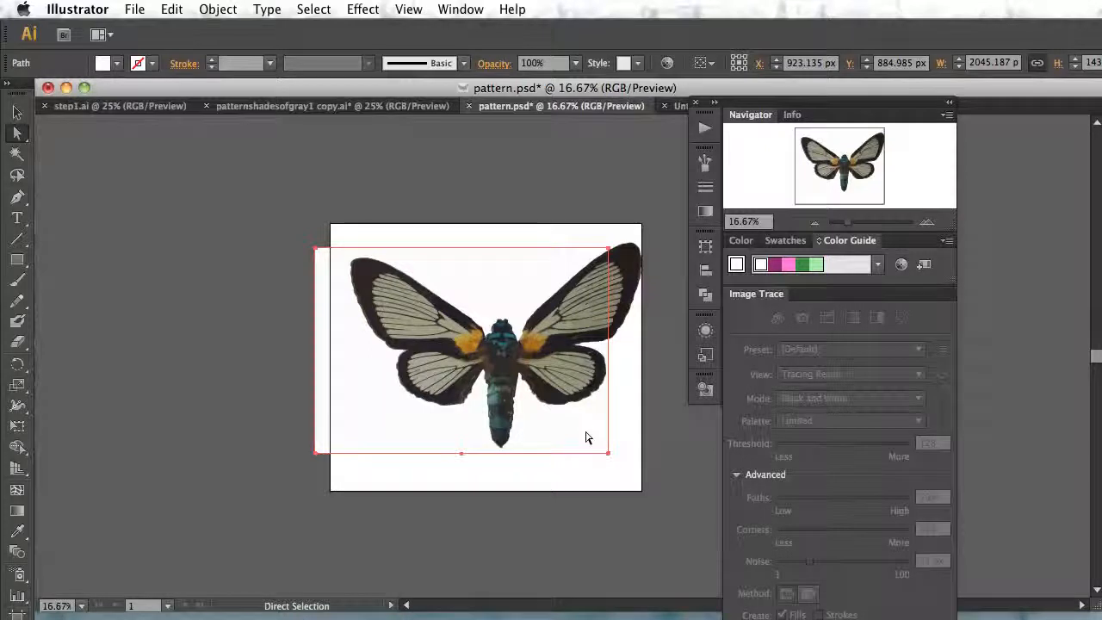
key("super+shift+a")
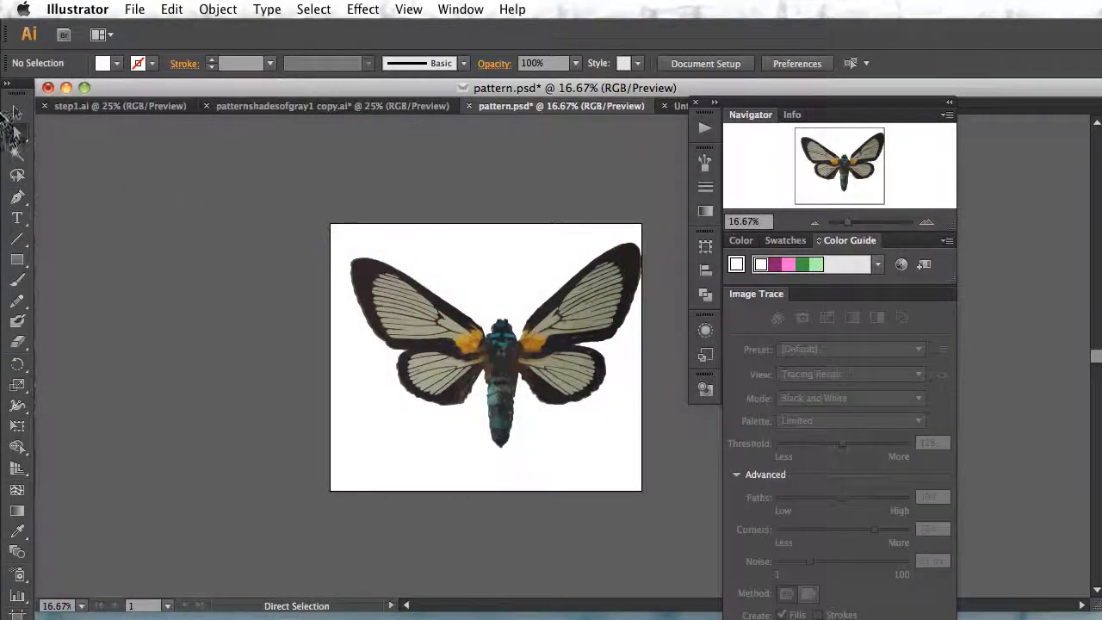
- Duplicate the whole moth group and place the copy outside the artboard, to its lower left
key("v")
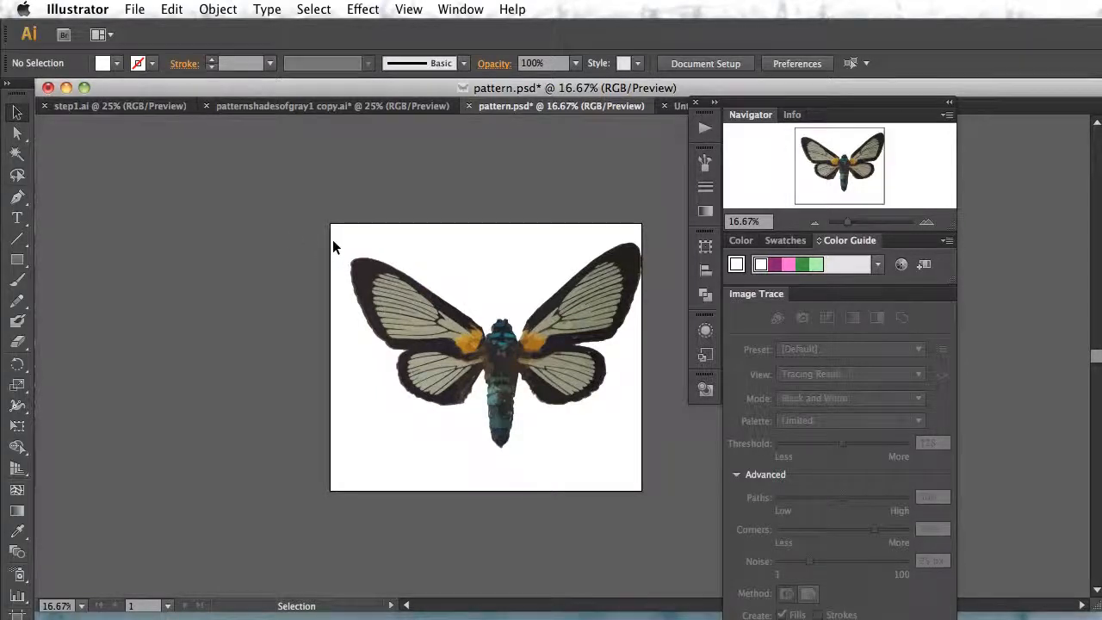
mouse_move(333, 238)
left_mouse_down()
mouse_move(369, 312)
mouse_move(679, 411)
mouse_move(676, 442)
mouse_move(645, 471)
left_mouse_up()
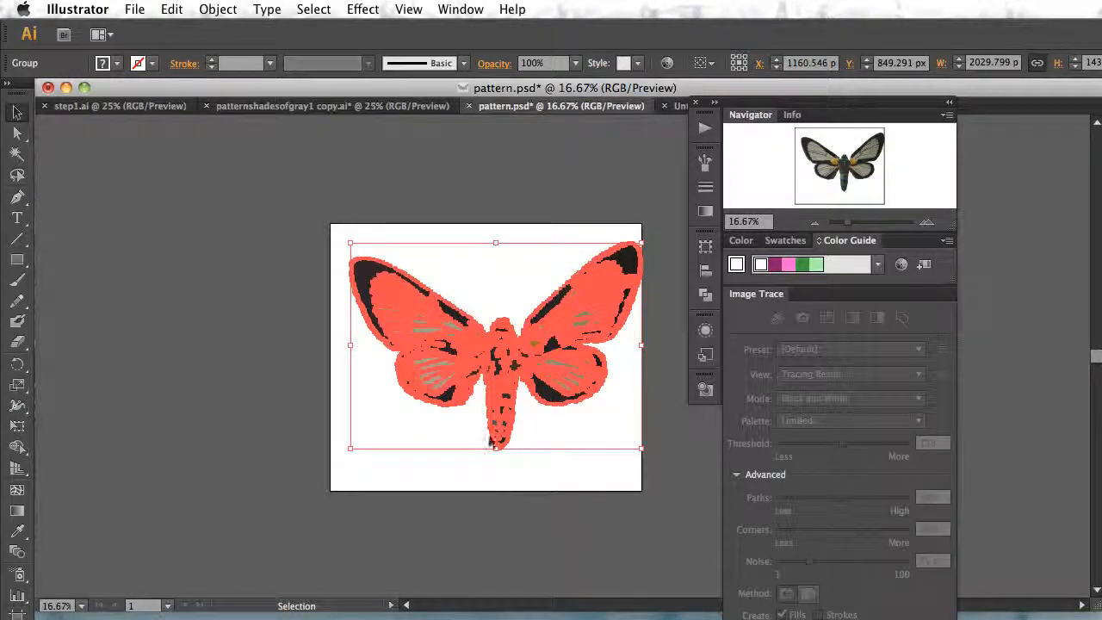
left_click_drag(488, 421, 172, 503)
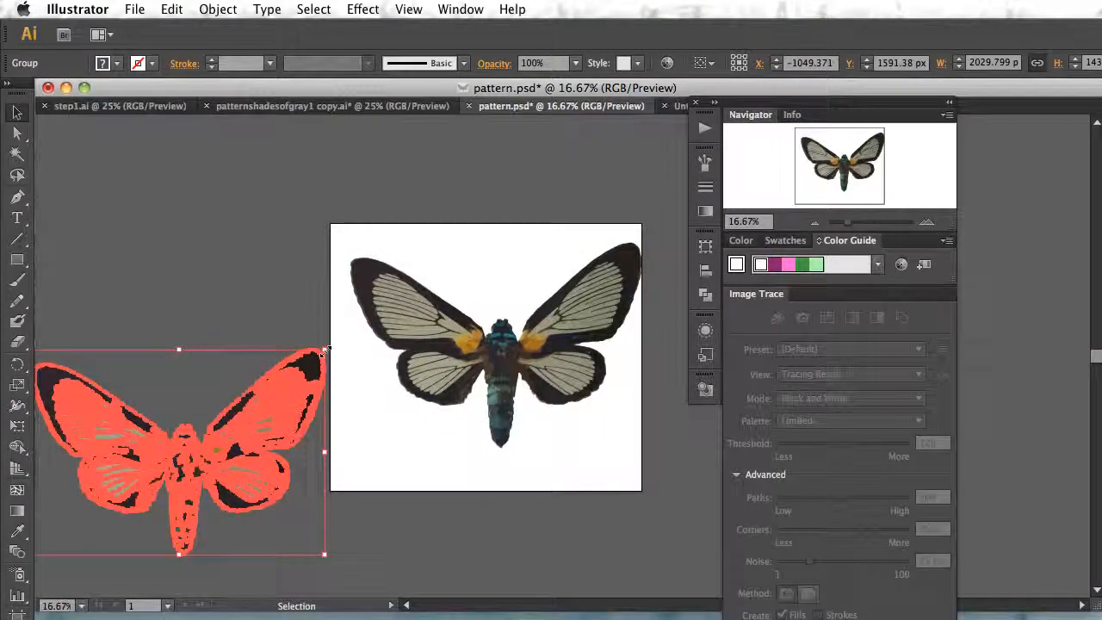
- Shrink the moth copy to about 629 px wide, tilted about 20° clockwise, in the artboard's lower-left corner
left_click_drag(323, 350, 200, 448)
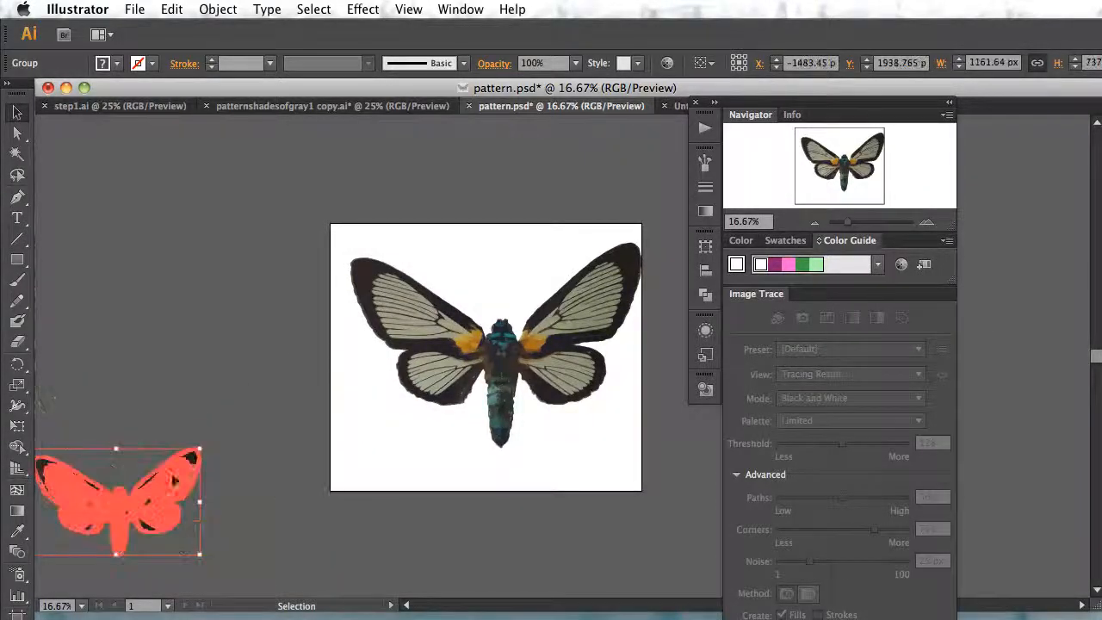
left_click_drag(164, 488, 439, 453)
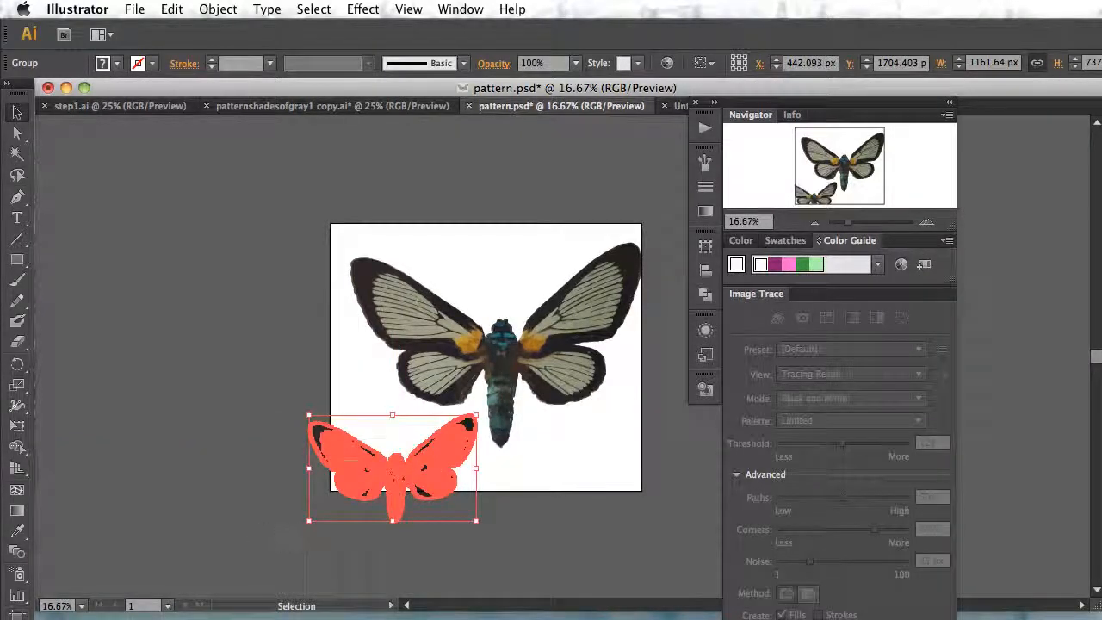
left_click_drag(258, 535, 276, 510)
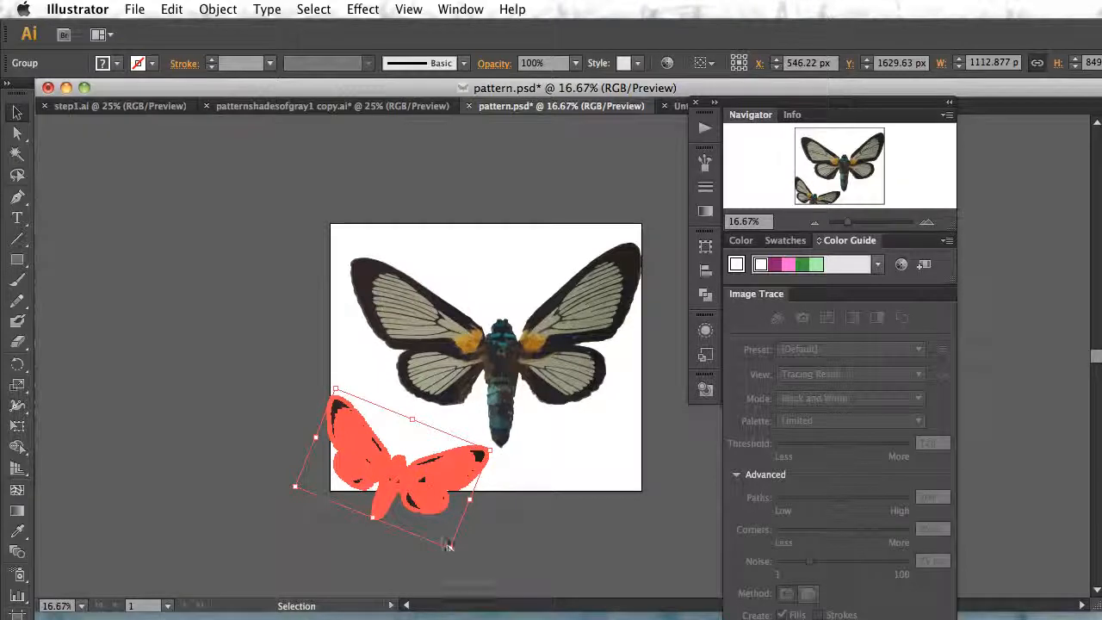
left_click_drag(447, 549, 392, 493)
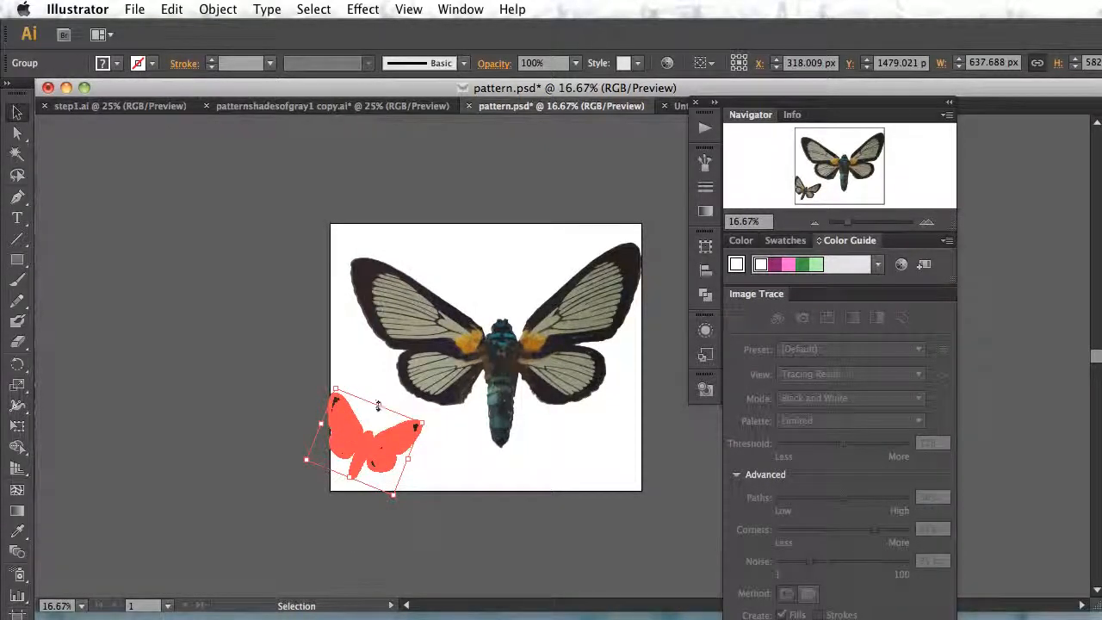
mouse_move(378, 406)
left_mouse_down()
mouse_move(360, 433)
mouse_move(382, 415)
left_mouse_up()
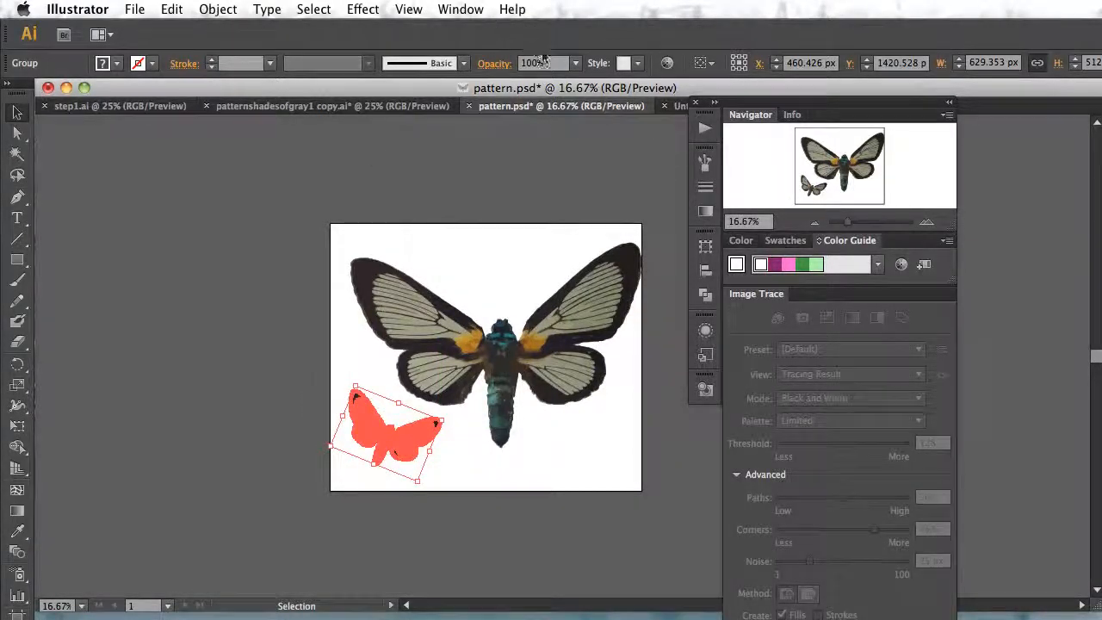
- Set the small tilted moth's opacity to 40% and deselect it
left_click(575, 64)
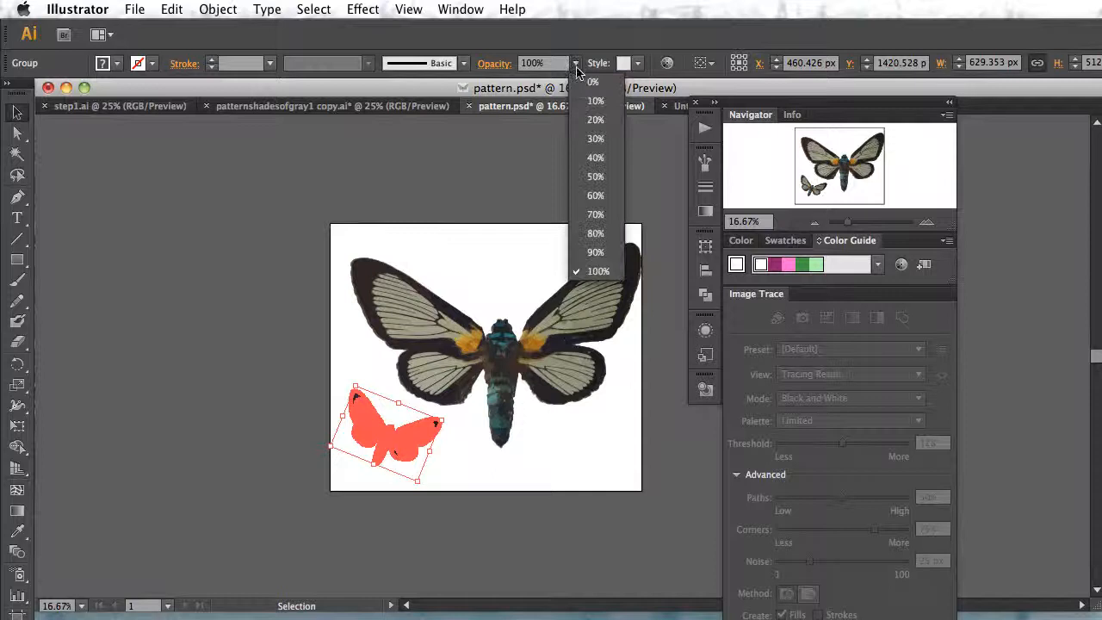
left_click(594, 157)
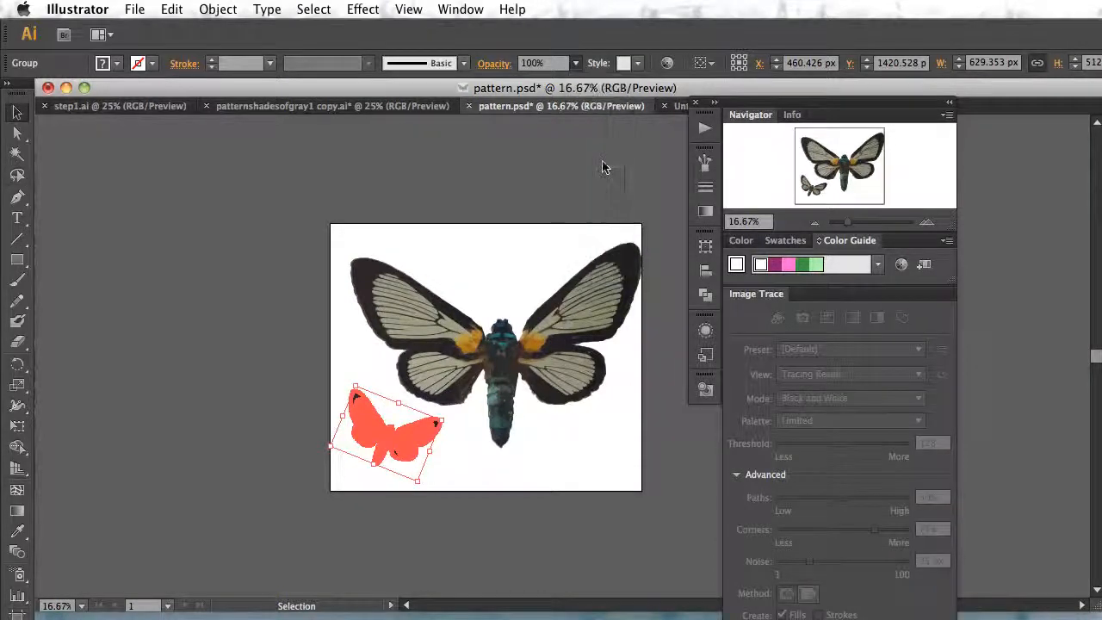
left_click(357, 332)
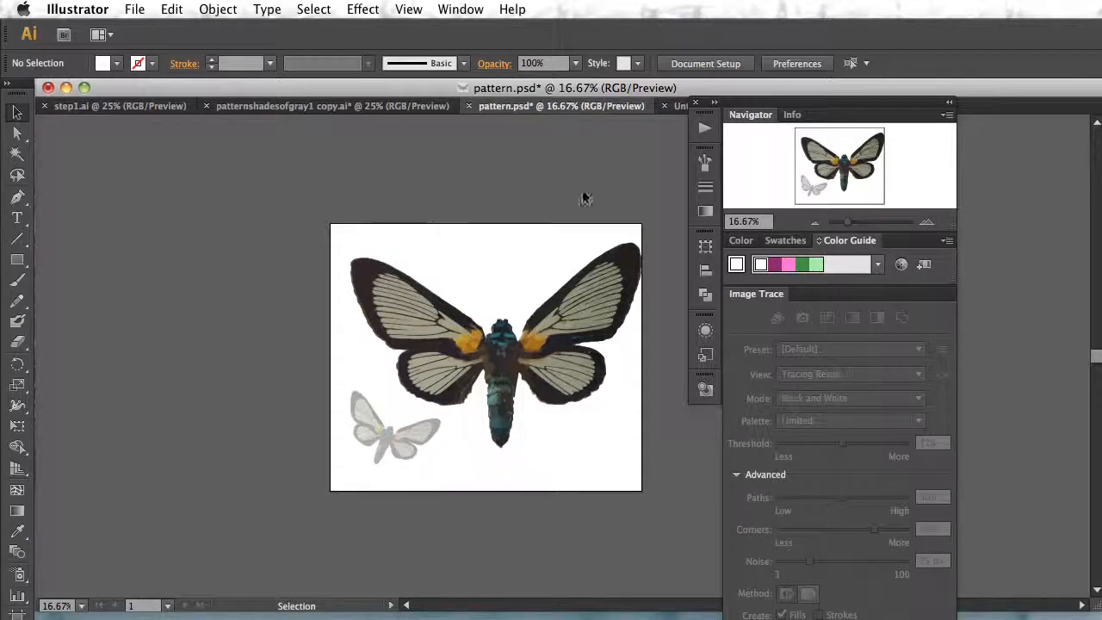
- Duplicate both moths and place the copies, shrunk and rotated counterclockwise, across the artboard's upper edge
mouse_move(649, 222)
left_mouse_down()
mouse_move(579, 315)
mouse_move(402, 444)
mouse_move(324, 480)
left_mouse_up()
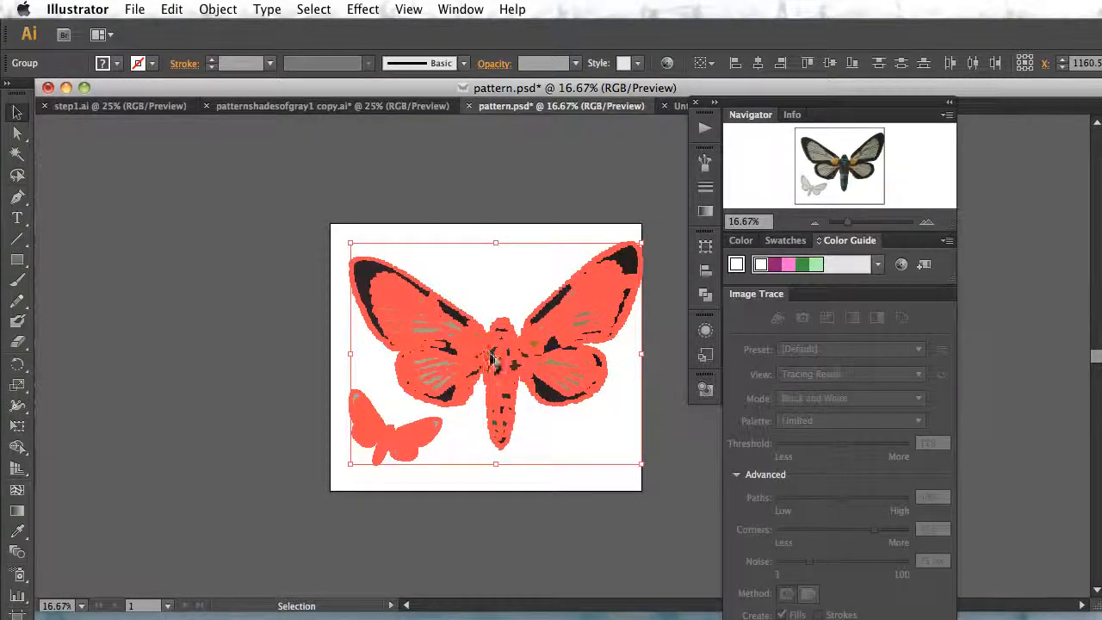
left_click_drag(489, 359, 233, 269)
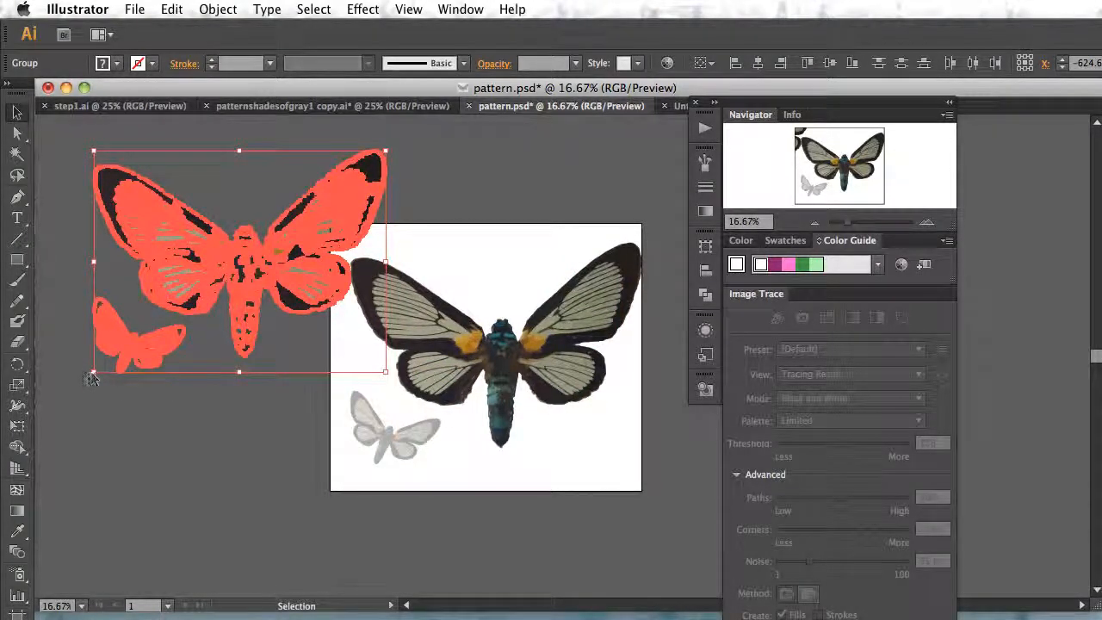
mouse_move(91, 371)
left_mouse_down()
mouse_move(127, 360)
mouse_move(138, 288)
mouse_move(142, 312)
mouse_move(226, 318)
left_mouse_up()
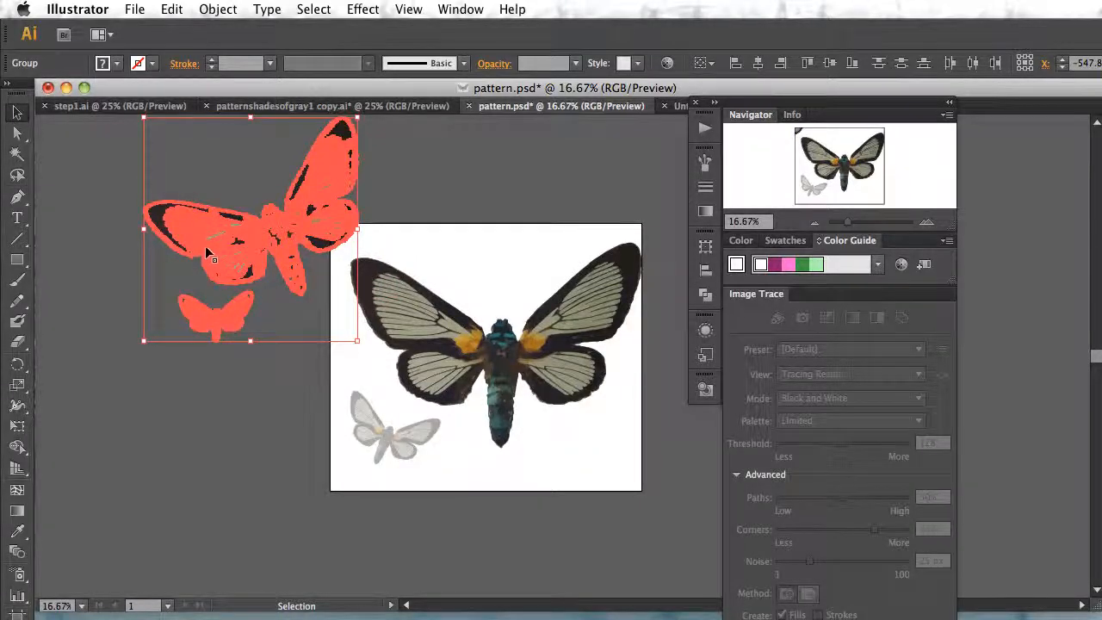
left_click_drag(222, 259, 467, 216)
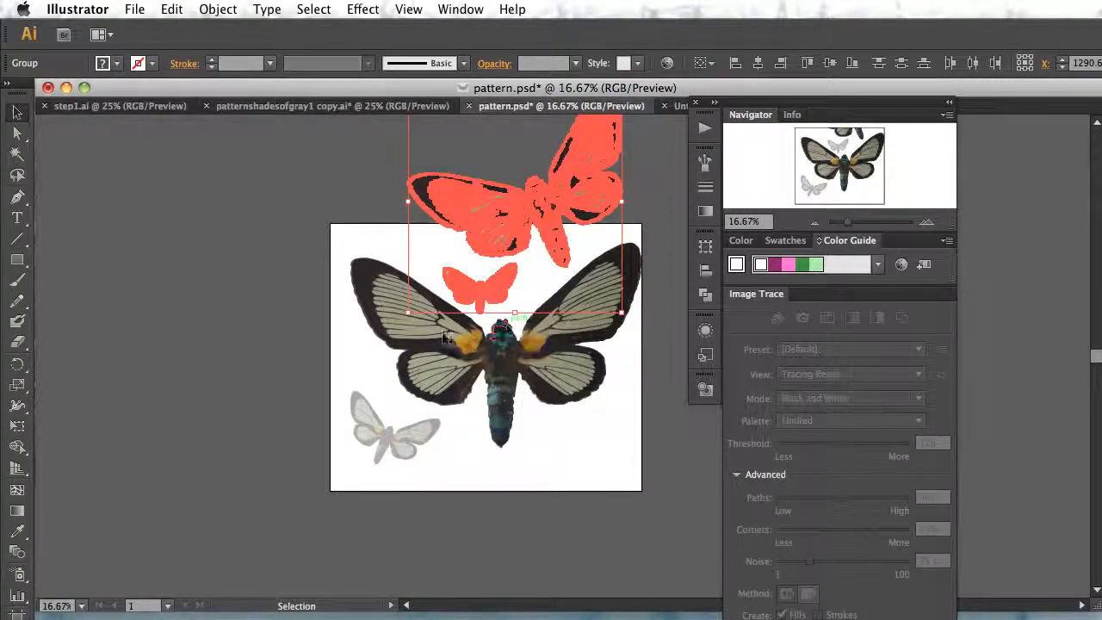
left_click(278, 338)
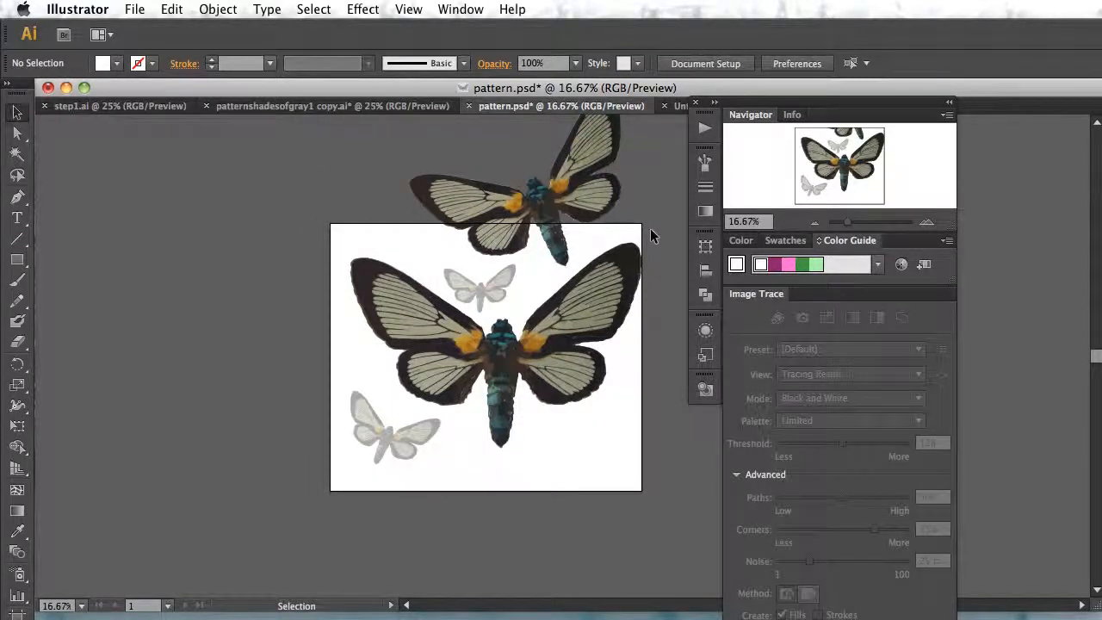
- Scale all four moths down together so the whole arrangement fits inside the artboard, and deselect them
scroll(651, 236, "up", 5)
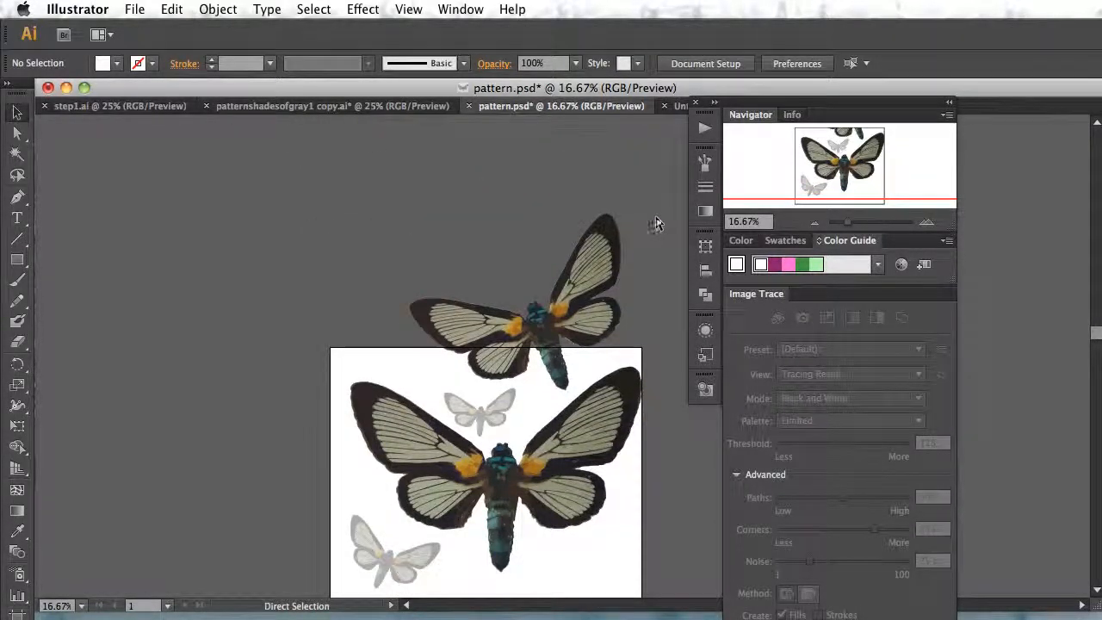
key("super+minus")
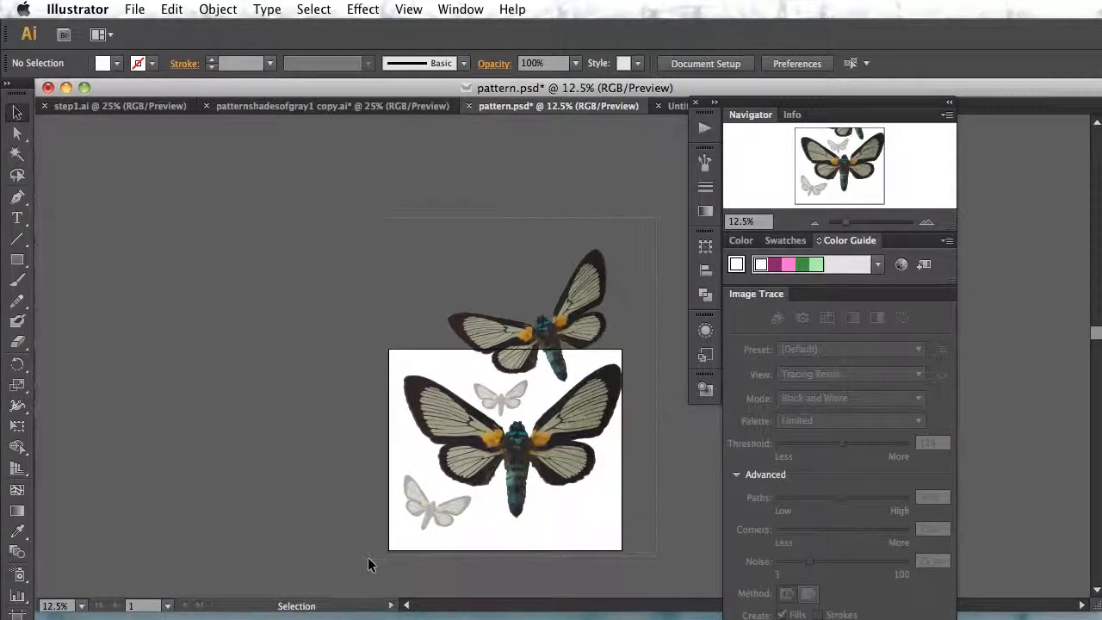
left_click_drag(368, 557, 363, 559)
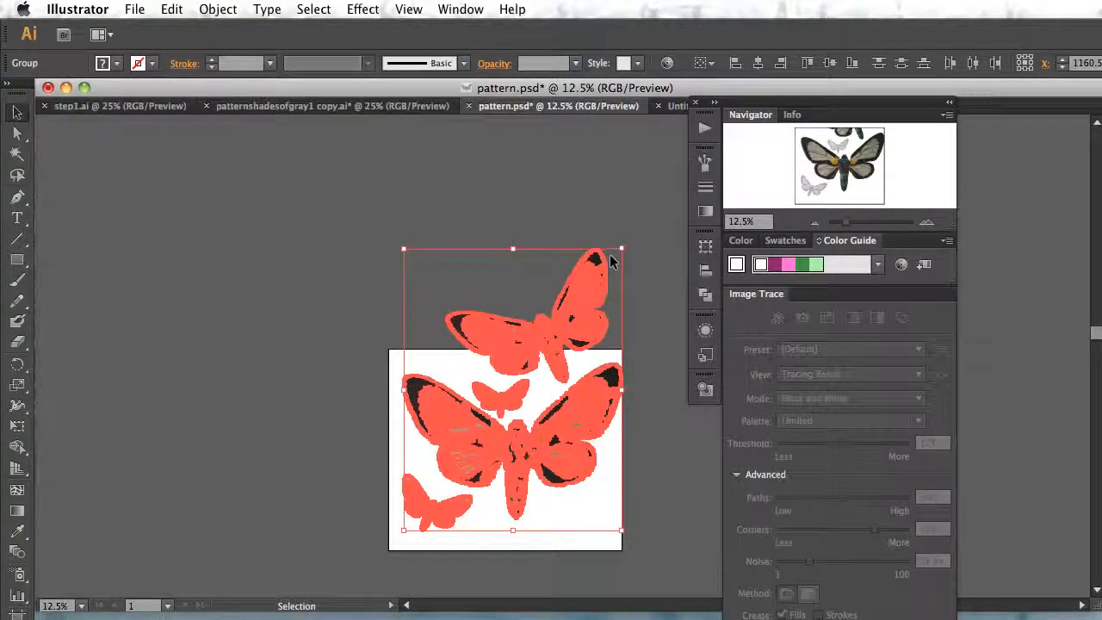
left_click_drag(620, 249, 553, 355)
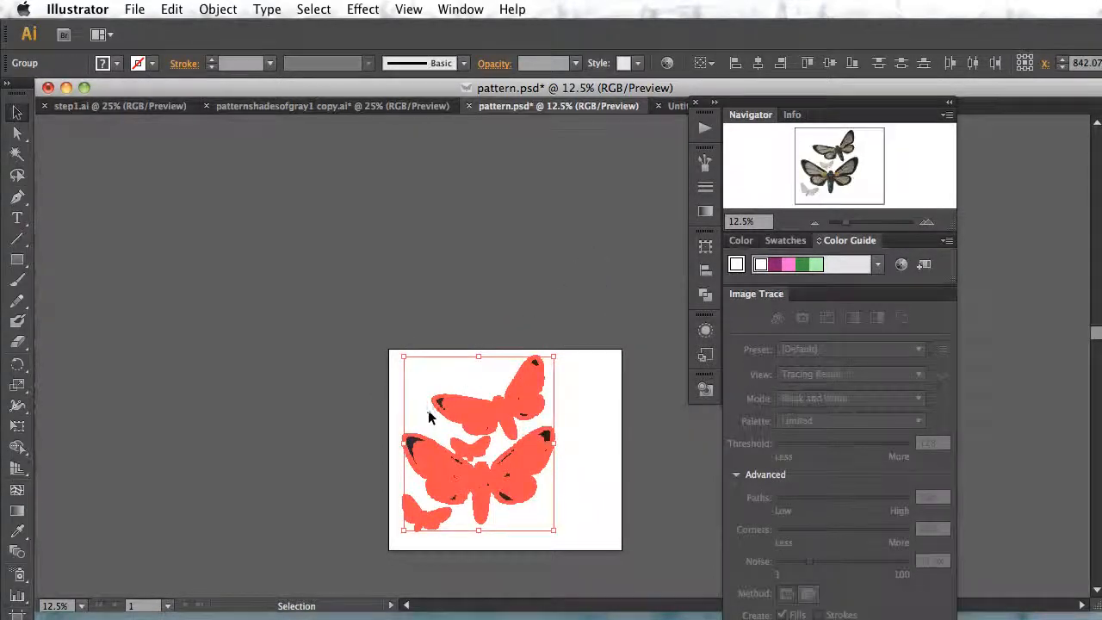
left_click(335, 347)
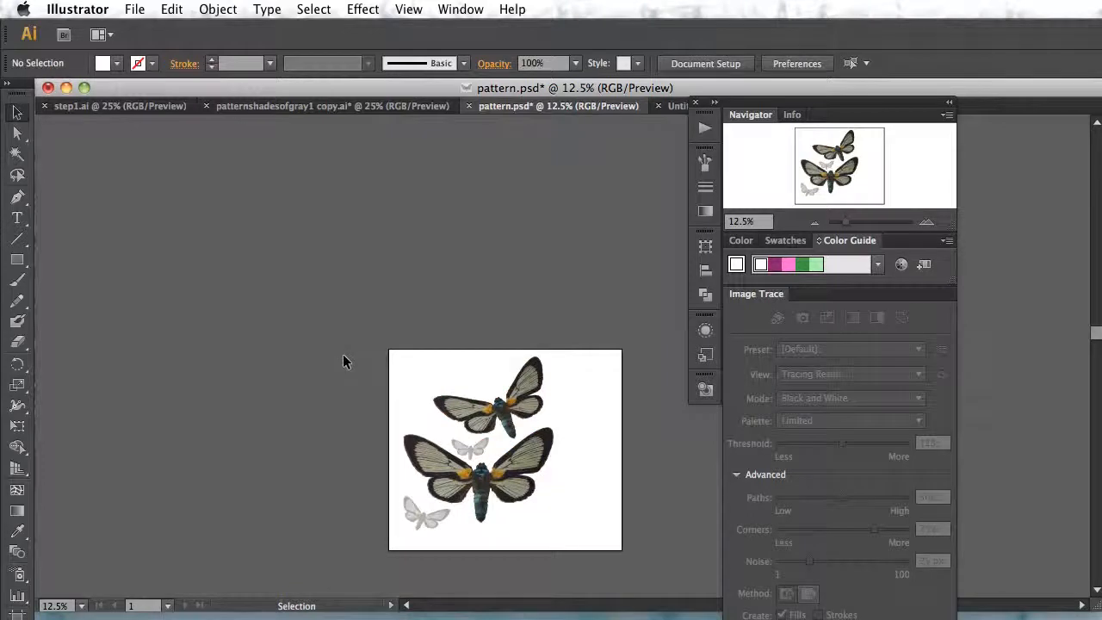
- Make a new pattern from all the moths on the artboard and dismiss the swatch notice
scroll(602, 510, "down", 3)
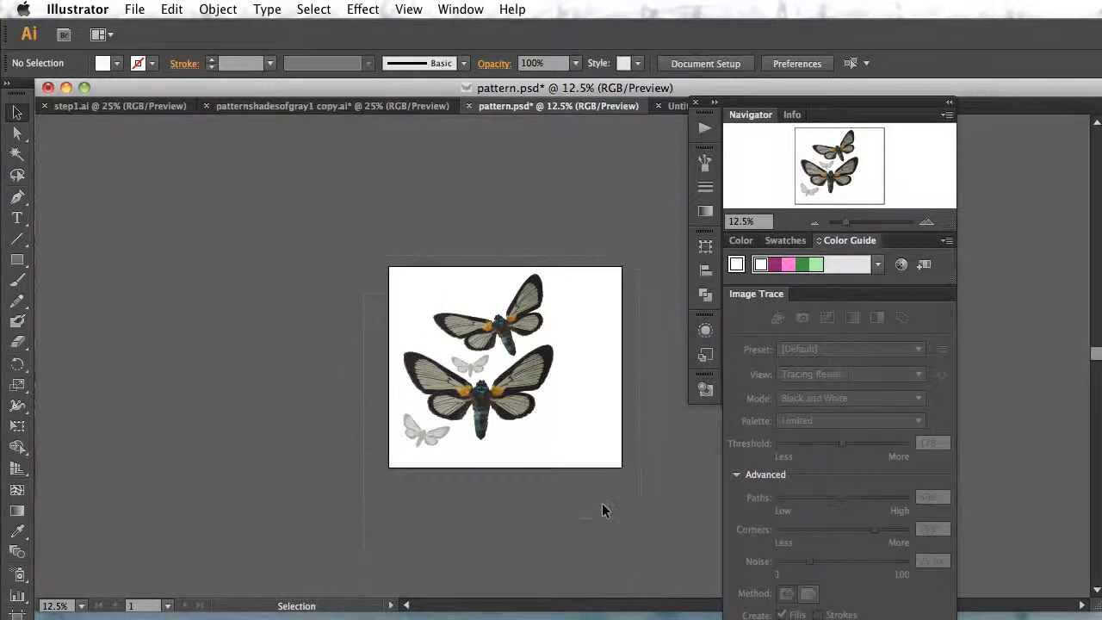
left_click_drag(602, 504, 601, 495)
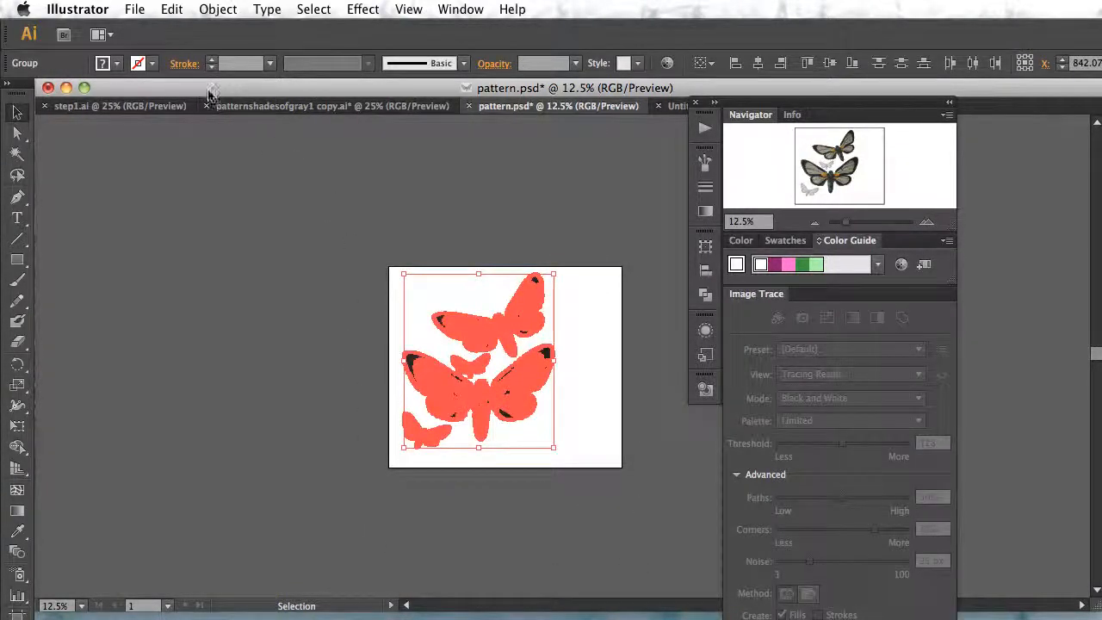
left_click(215, 10)
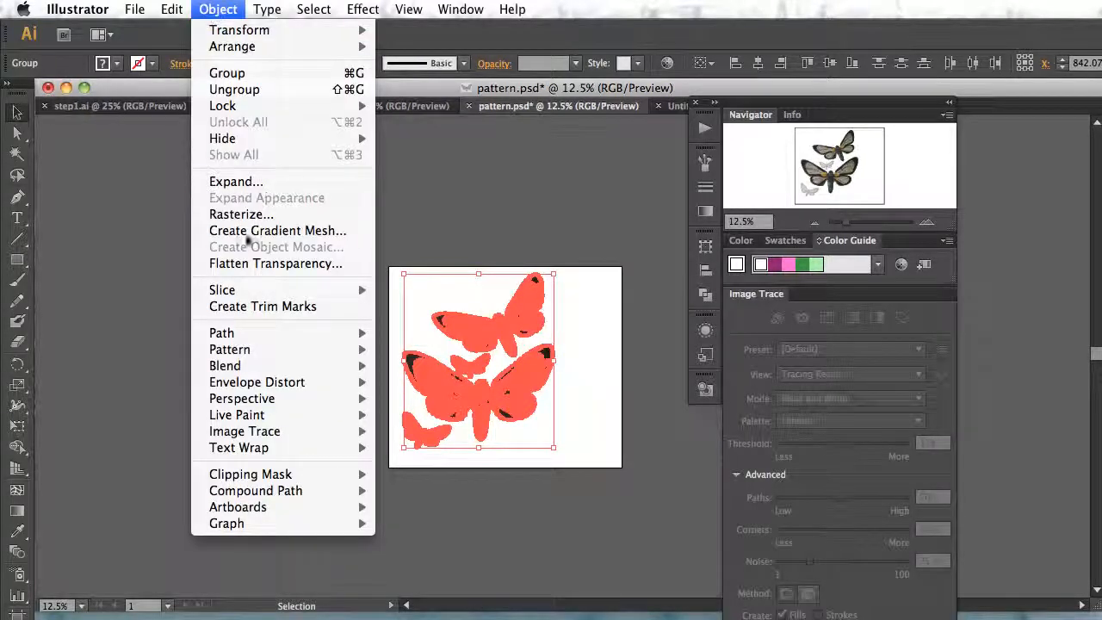
mouse_move(260, 332)
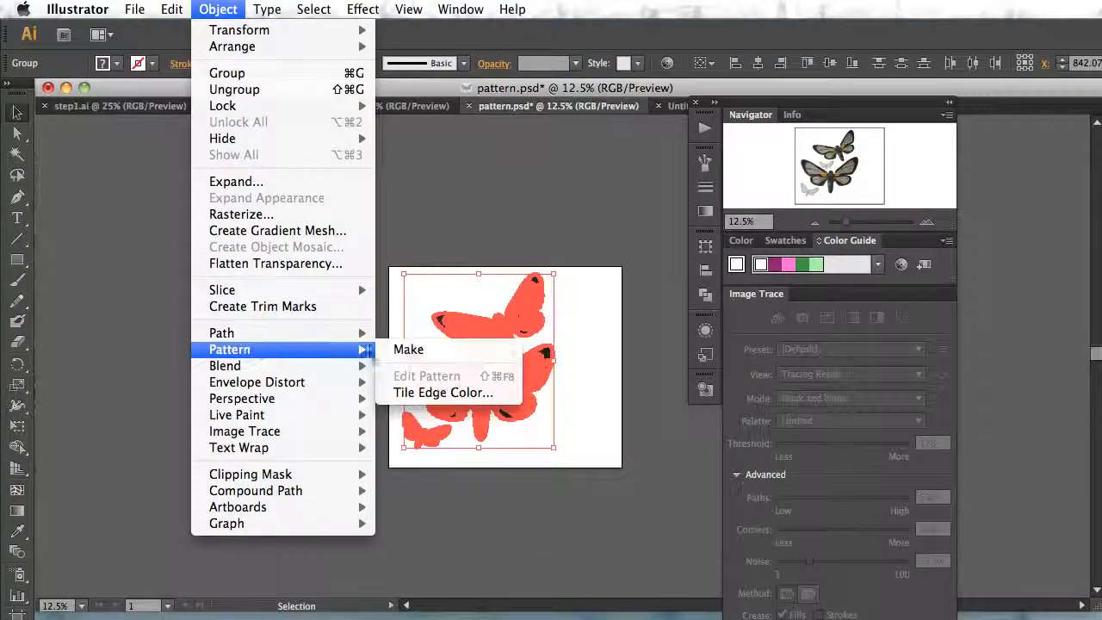
left_click(405, 350)
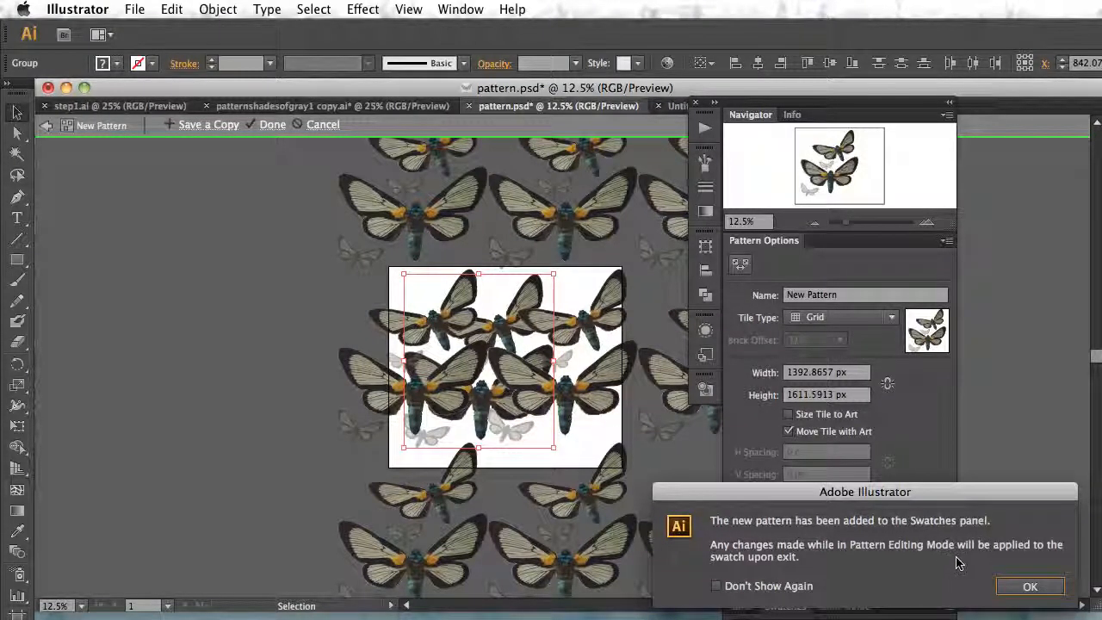
left_click(1021, 589)
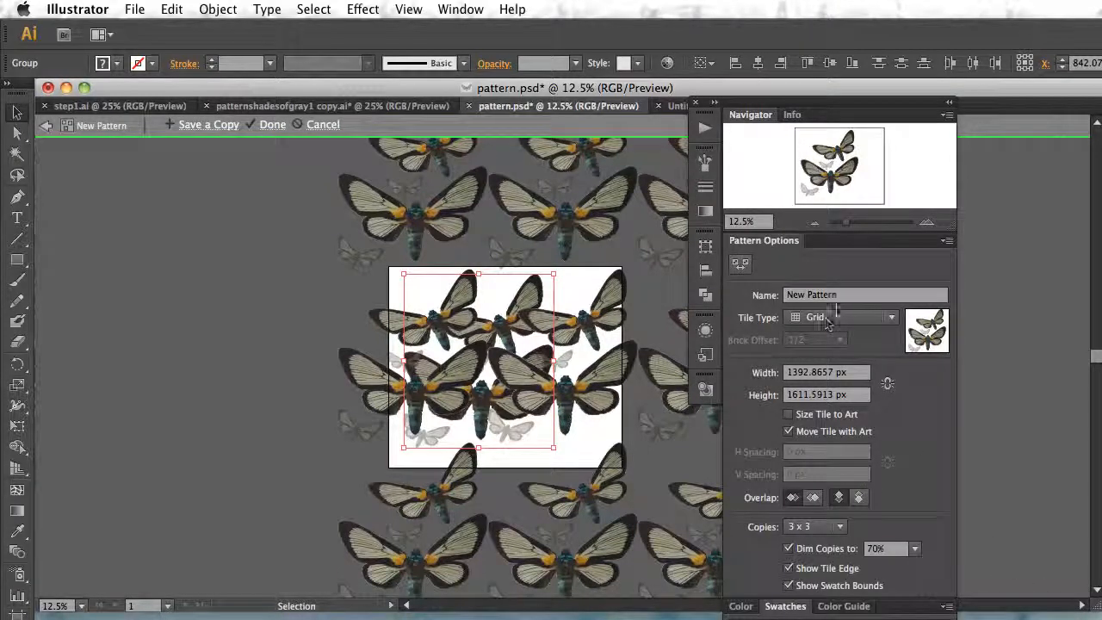
- Name the new pattern Wings
left_click_drag(867, 299, 750, 286)
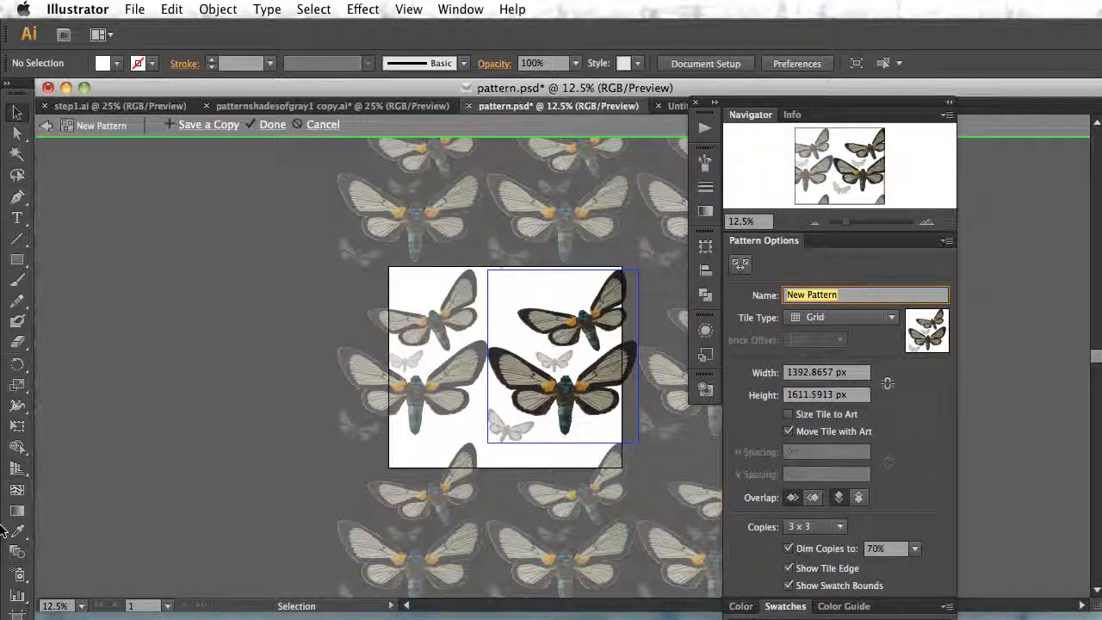
type("Wings")
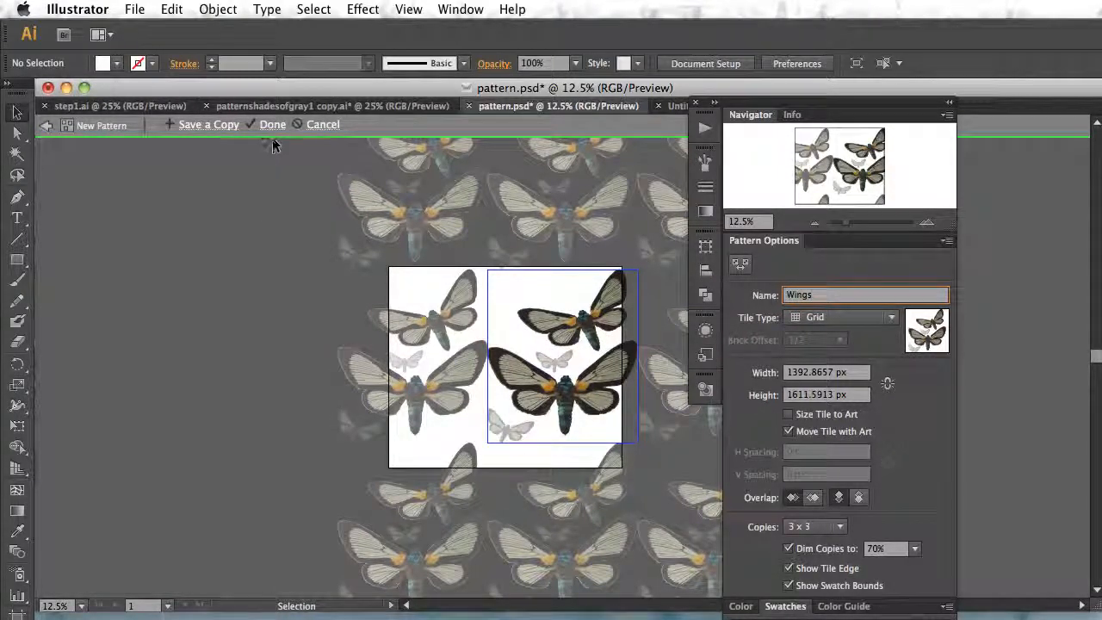
key("Return")
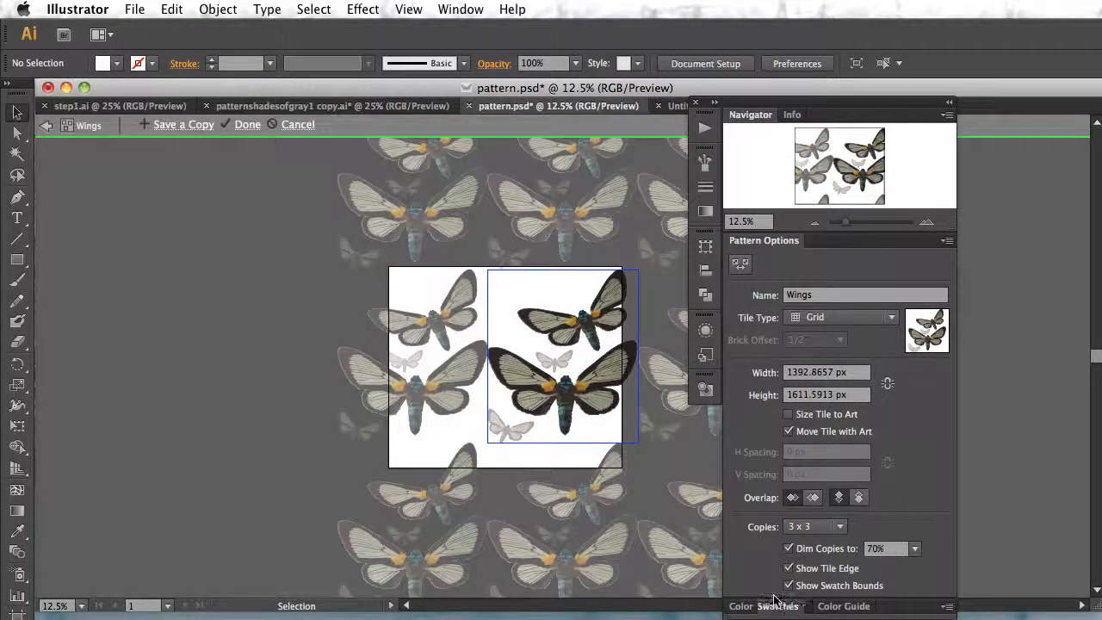
- Dock the Swatches panel with Pattern Options and exit pattern editing mode
left_click_drag(785, 606, 751, 262)
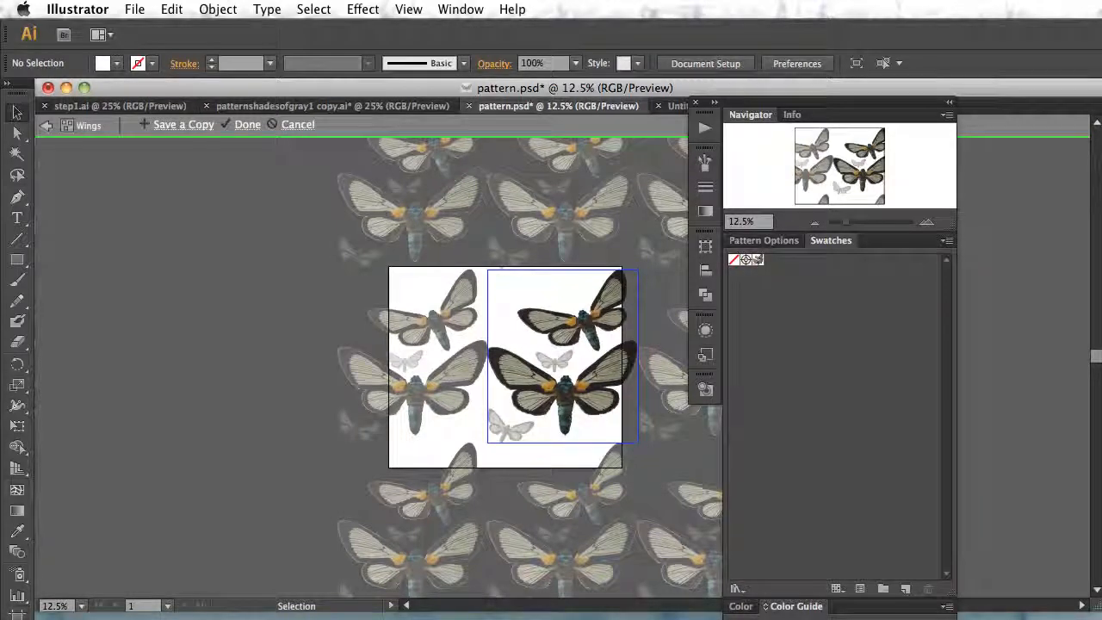
key("Escape")
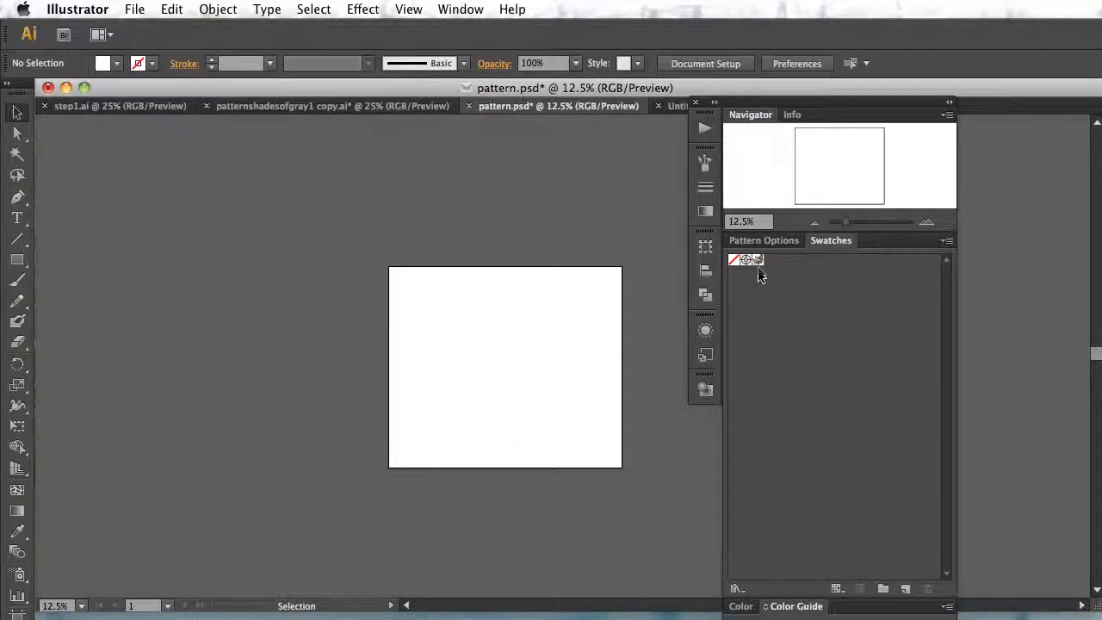
- Place the Wings swatch artwork on the artboard and delete the stray curved fragment below its moths
left_click_drag(757, 261, 531, 335)
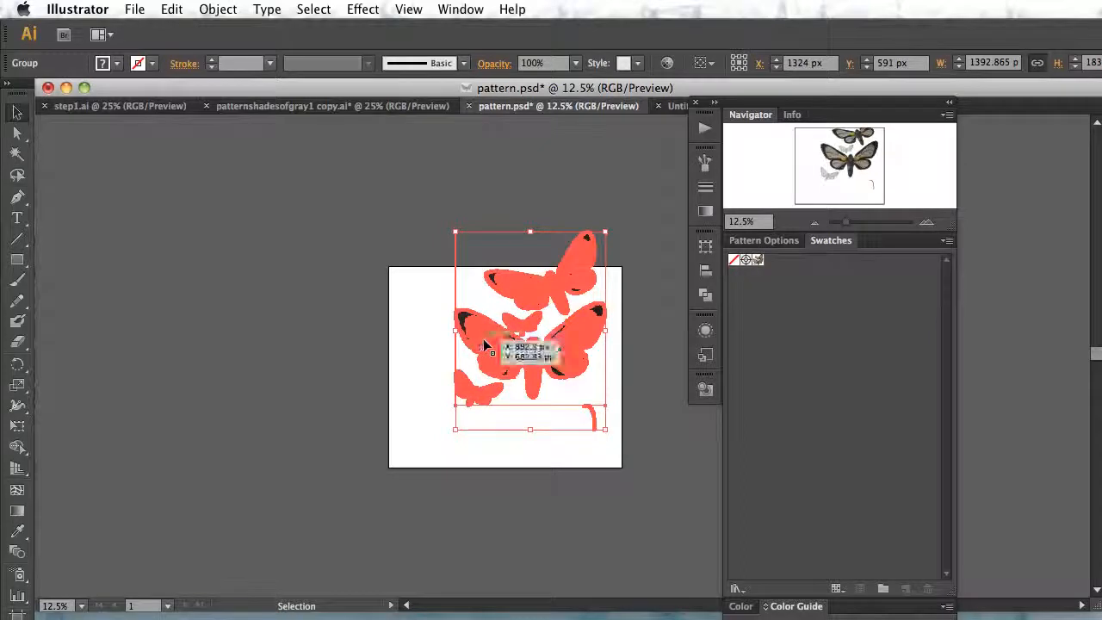
left_click(376, 338)
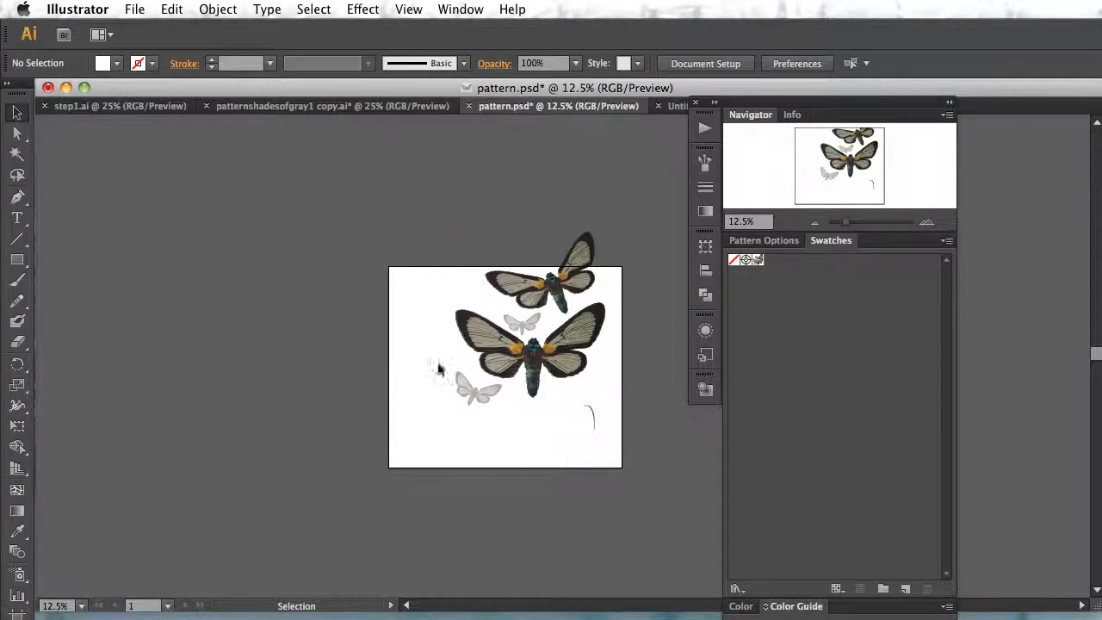
left_click(588, 414)
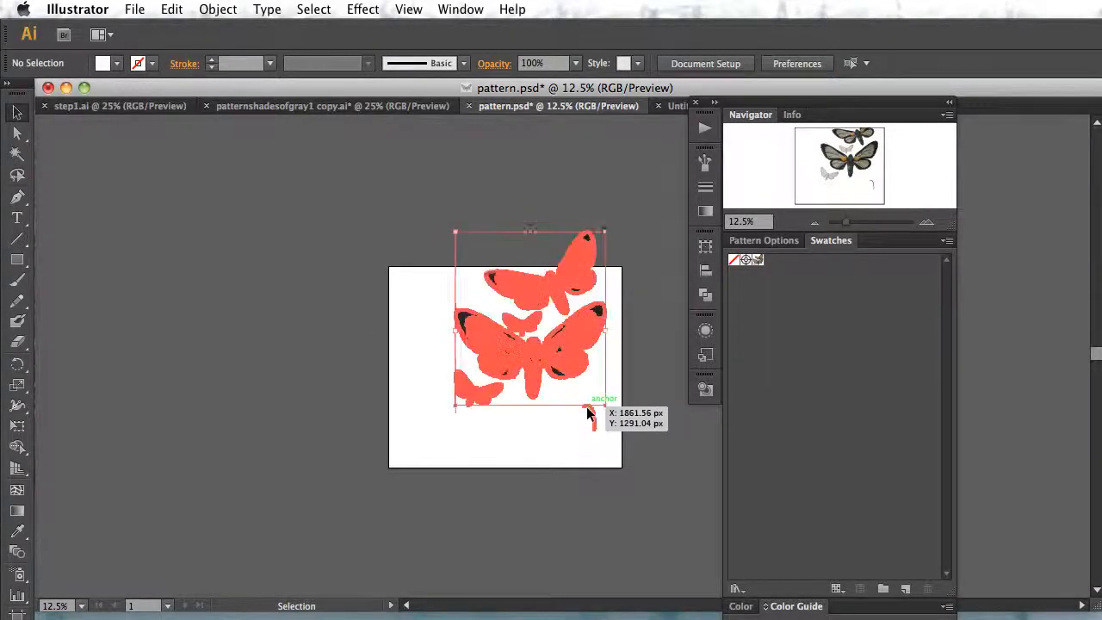
left_click(589, 433)
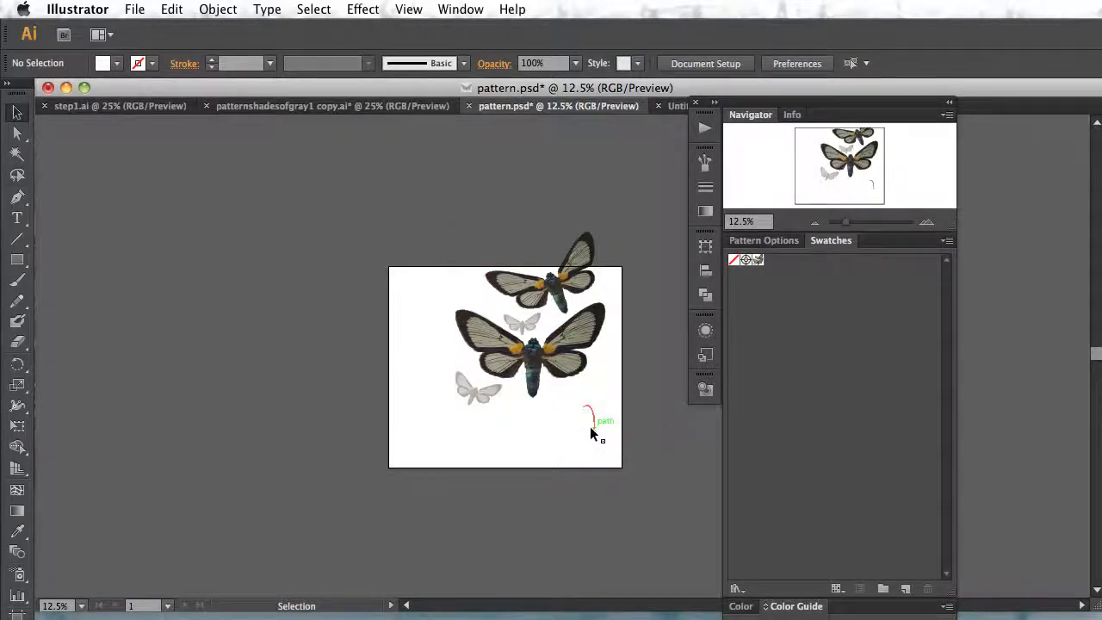
left_click(593, 432)
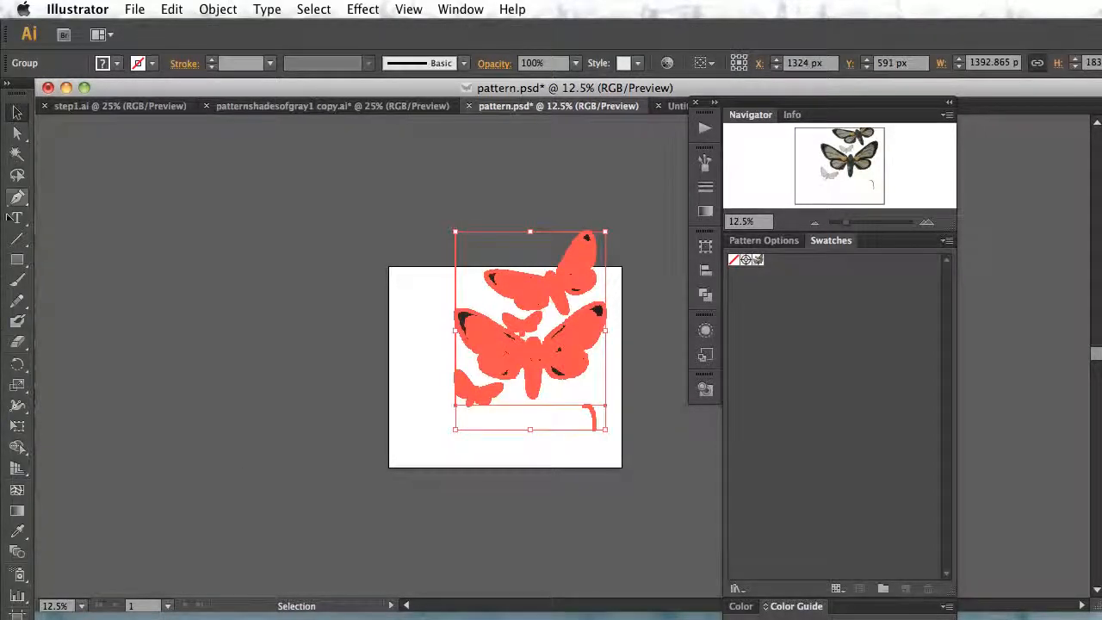
left_click(18, 132)
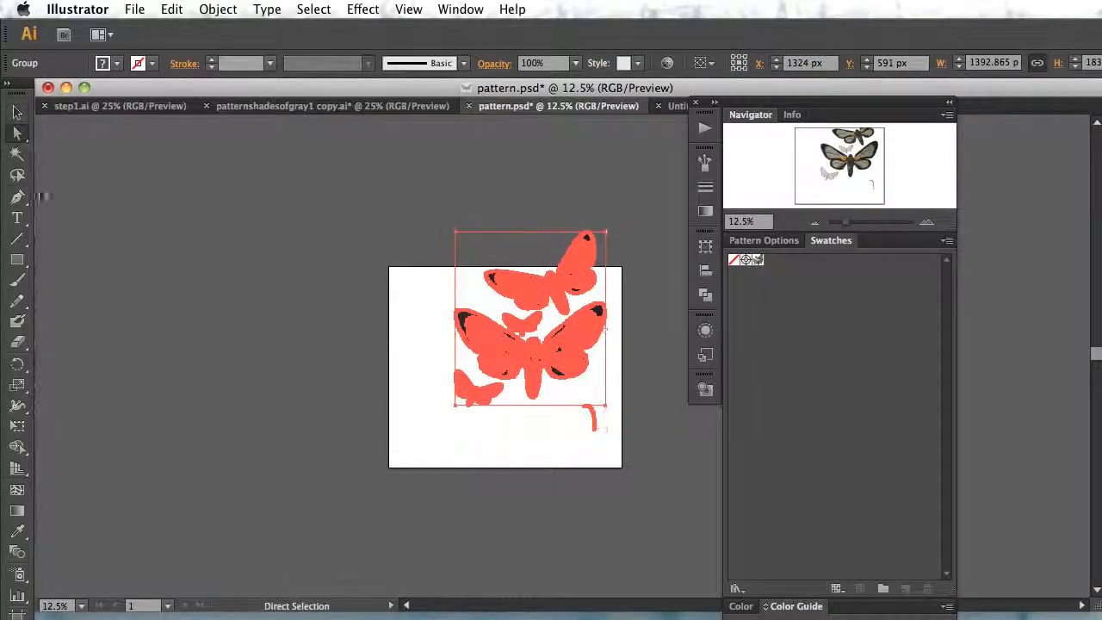
left_click(239, 292)
left_click(592, 420)
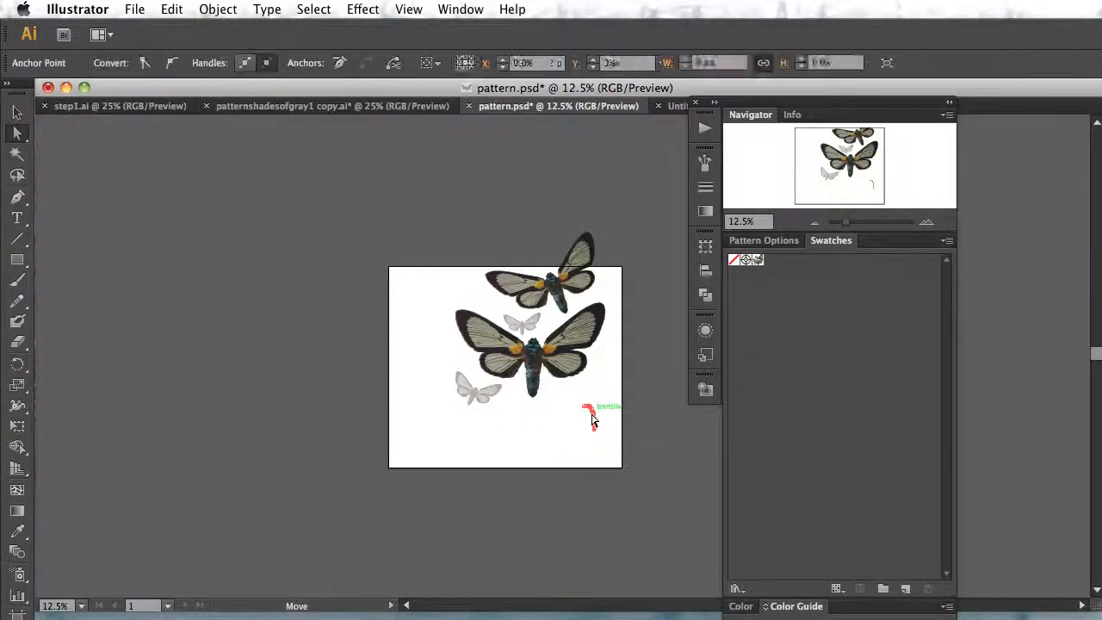
left_click(592, 420, "super")
key("Delete")
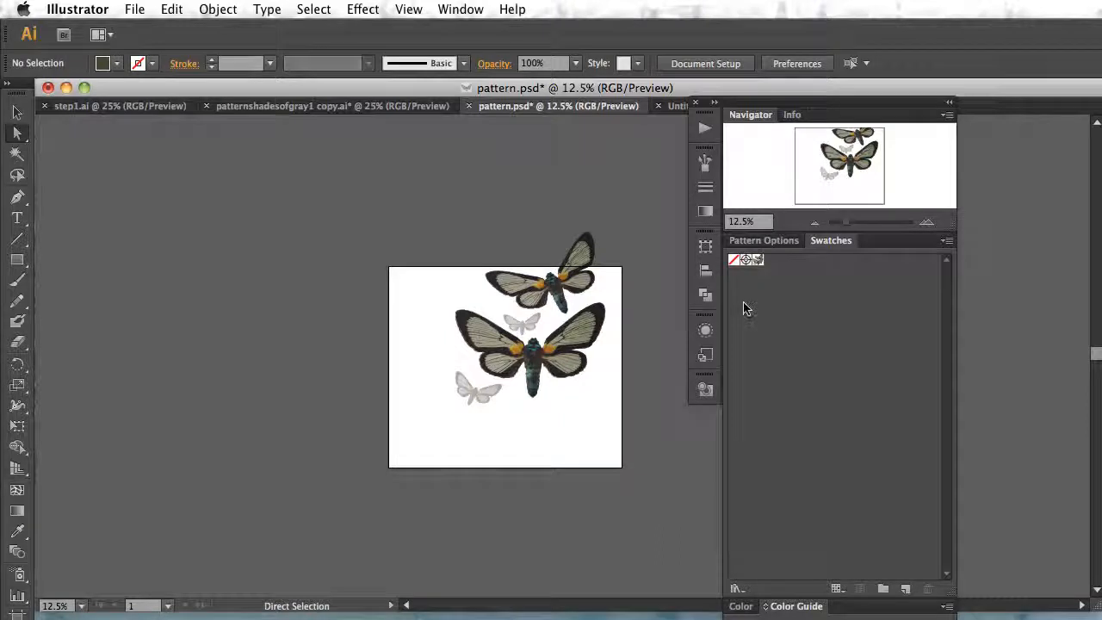
- Place a second copy of the Wings swatch artwork across the artboard's lower edge and delete its stray curved fragment
left_click_drag(756, 263, 554, 462)
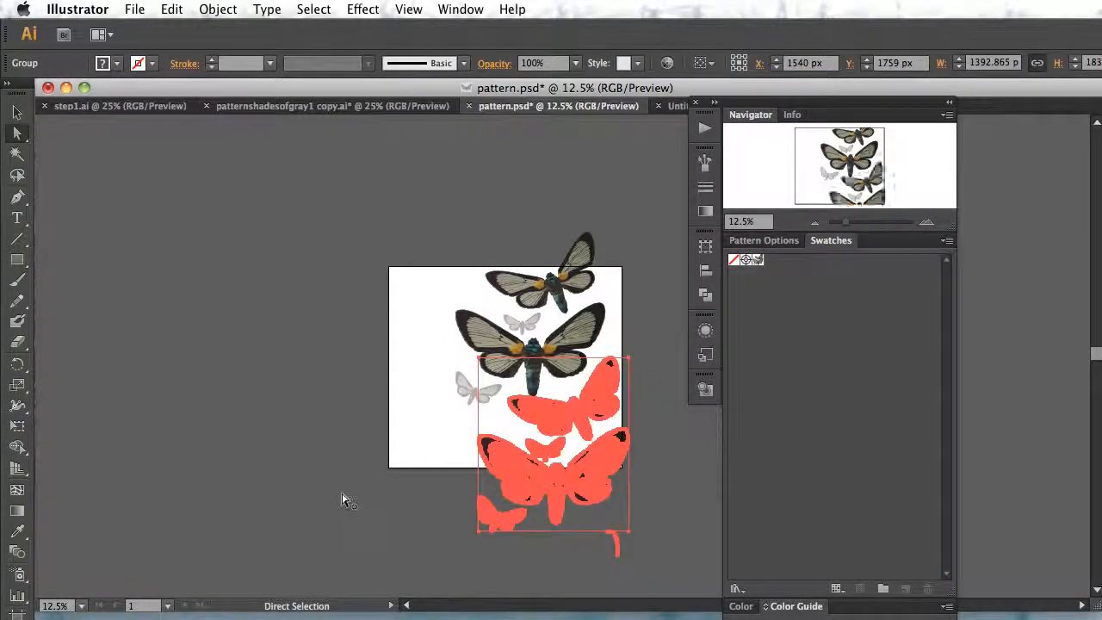
left_click(570, 559)
left_click(619, 552)
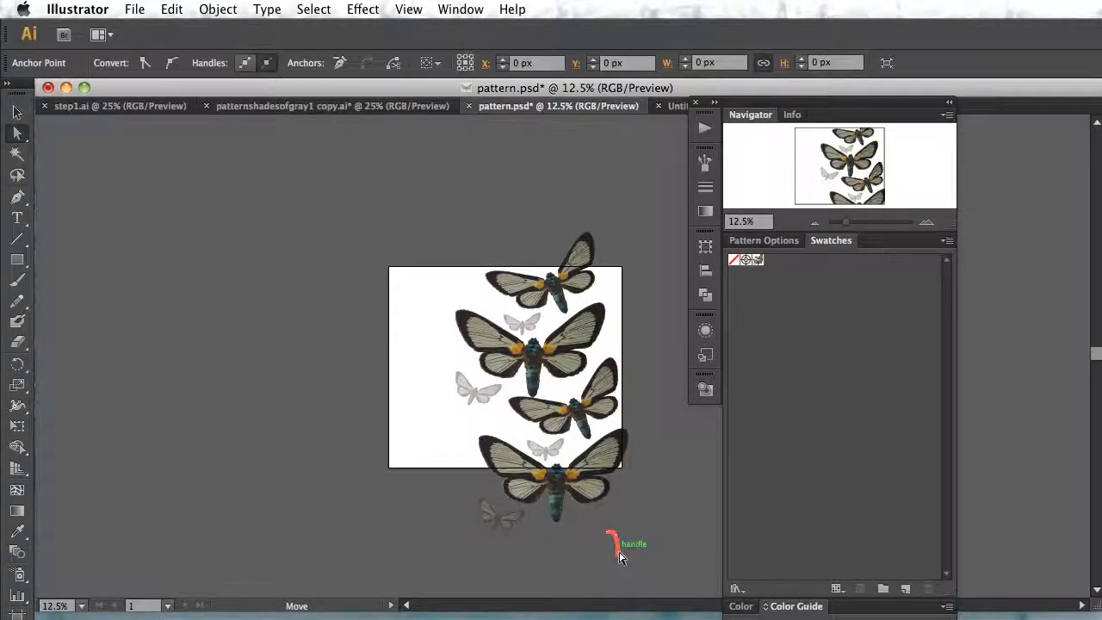
key("Delete")
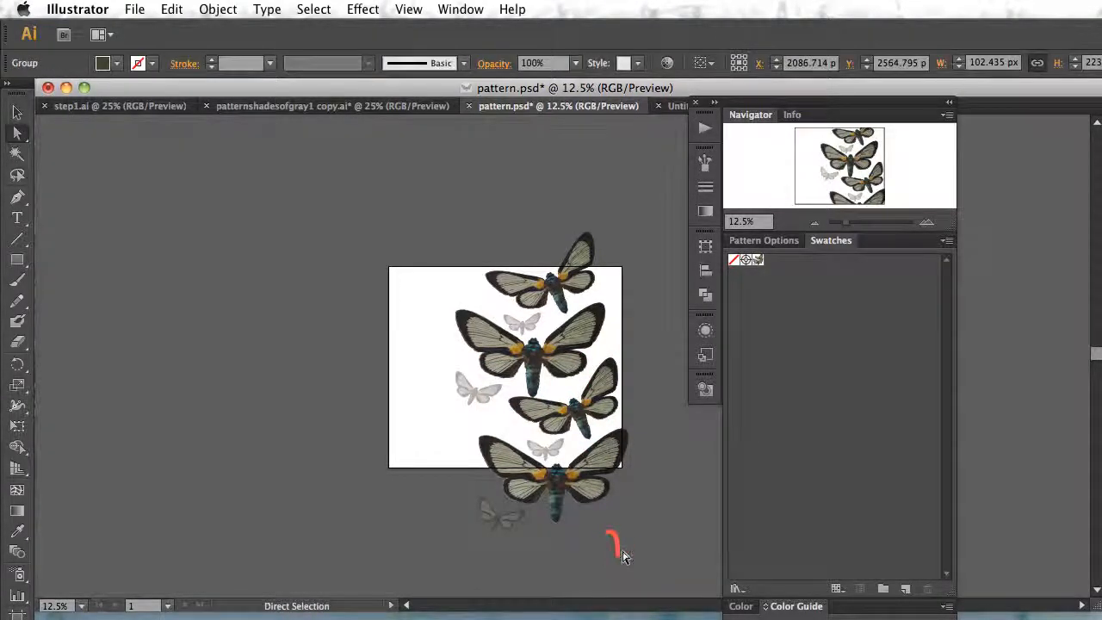
key("Delete")
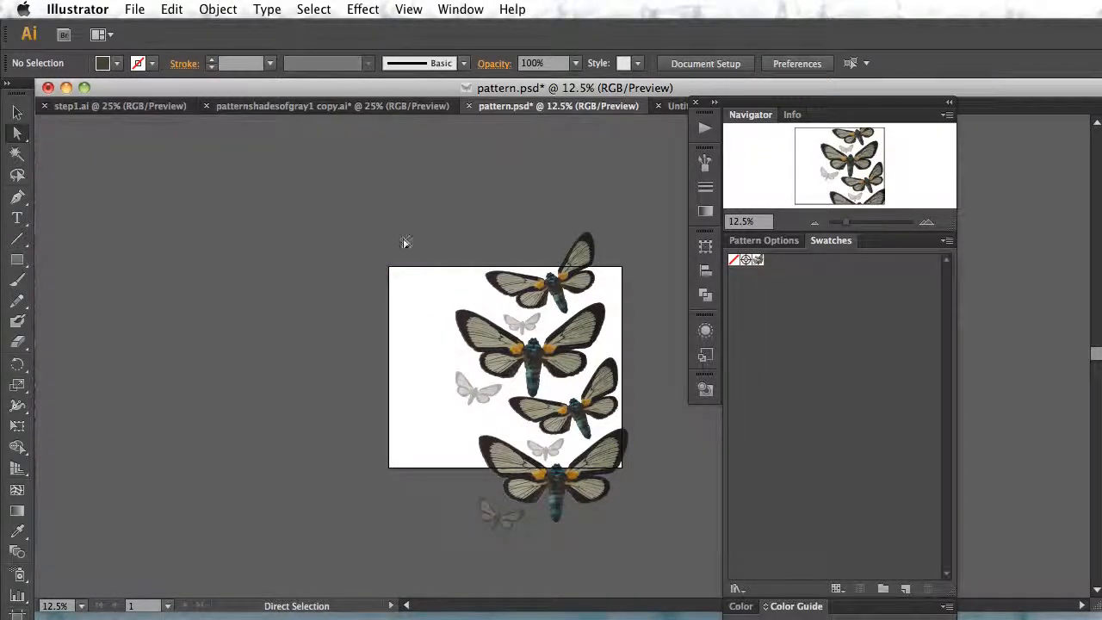
- Shrink both placed moth groups to about 1192 px wide, shift them toward the artboard's upper-right edge, and deselect
left_click_drag(411, 245, 630, 539)
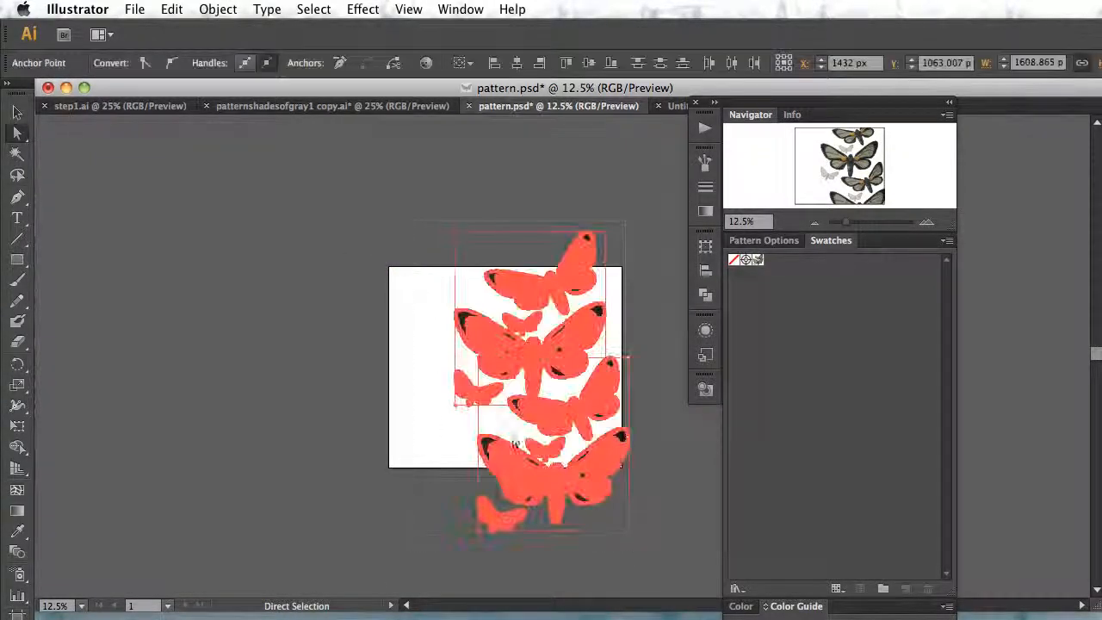
left_click(17, 112)
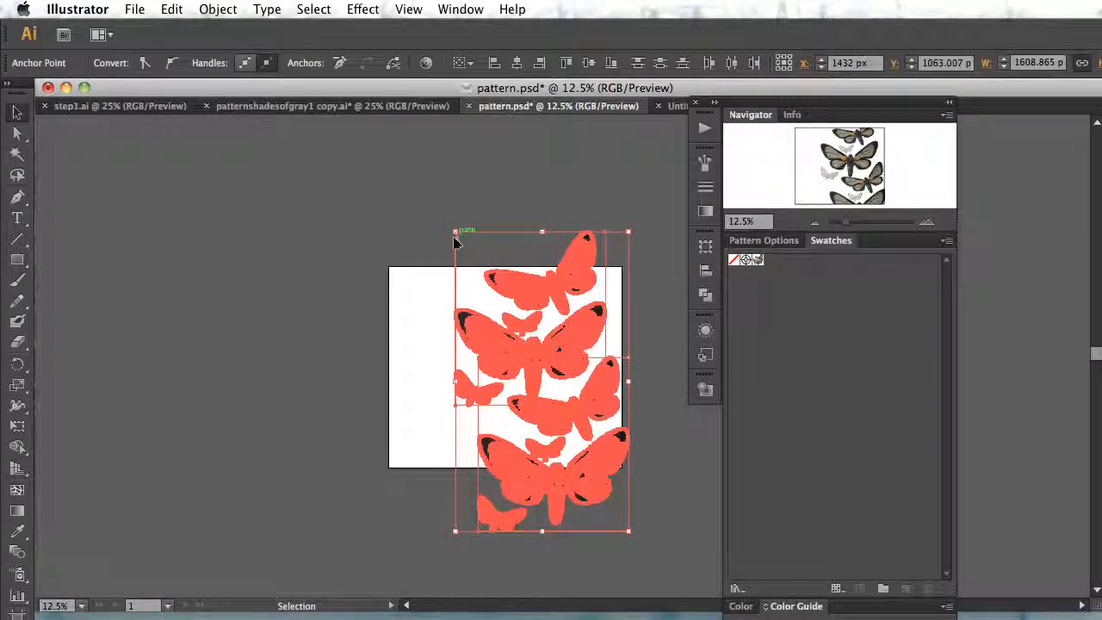
left_click_drag(455, 237, 502, 268)
left_click_drag(541, 332, 541, 331)
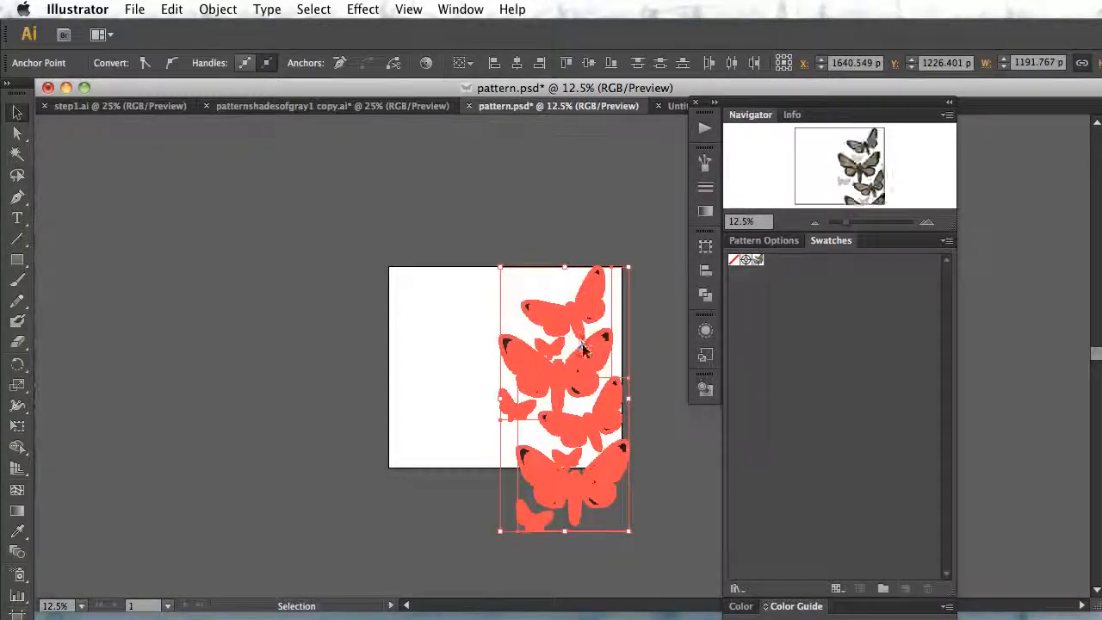
left_click_drag(593, 360, 607, 317)
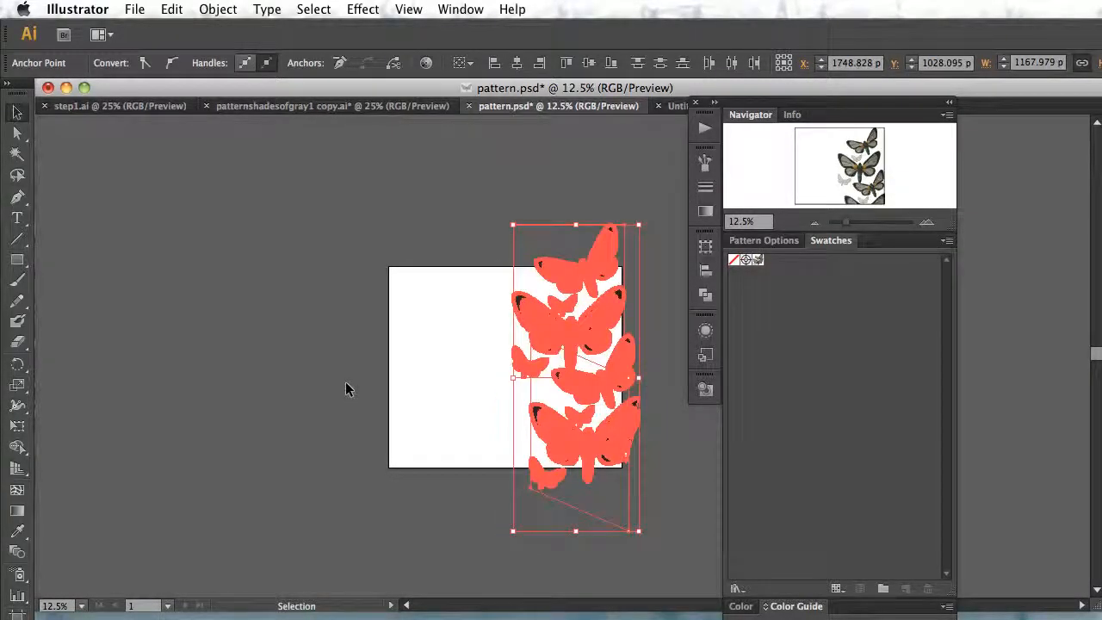
left_click(440, 415)
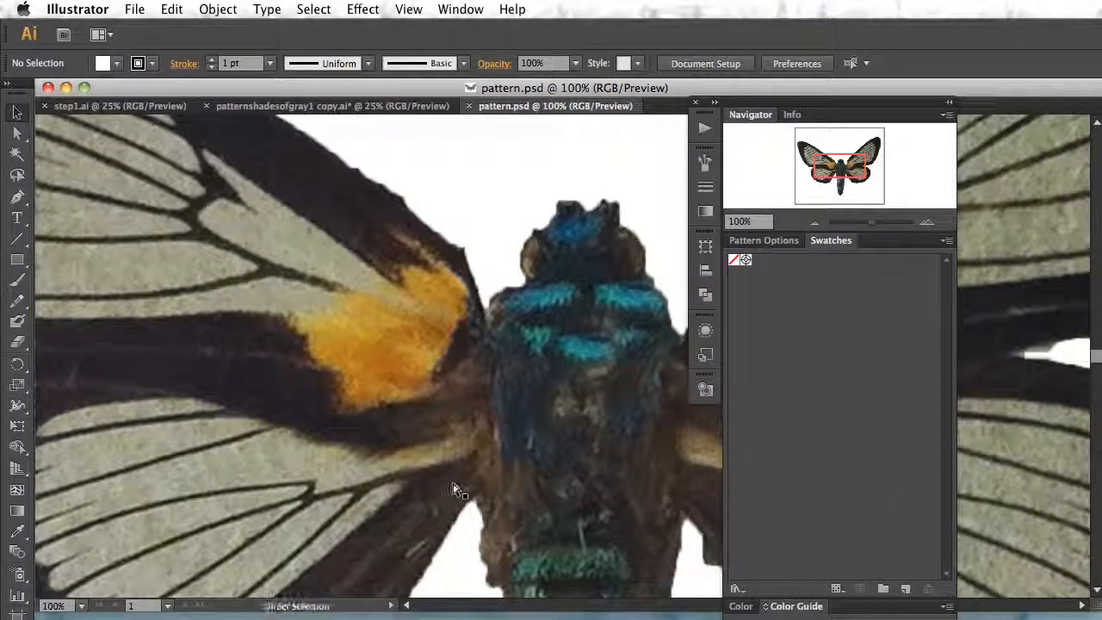
- Select all the moth artwork in pattern.psd and bring the Image Trace panel into view beside it
key("a")
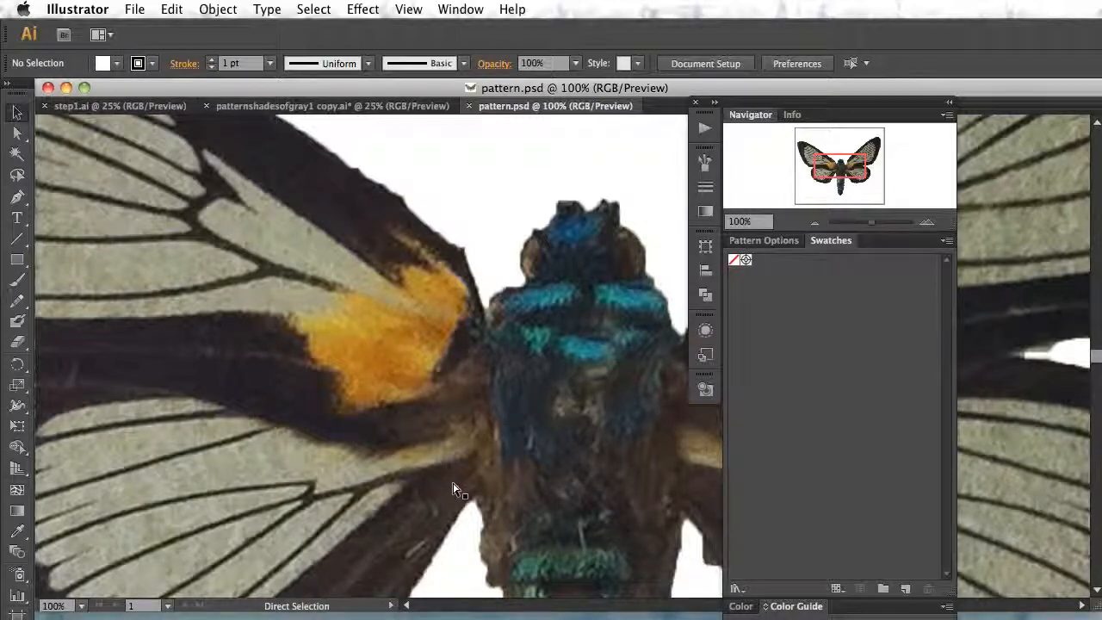
key("super+minus")
key("super+minus")
key("super+minus")
key("super+minus")
key("super+minus")
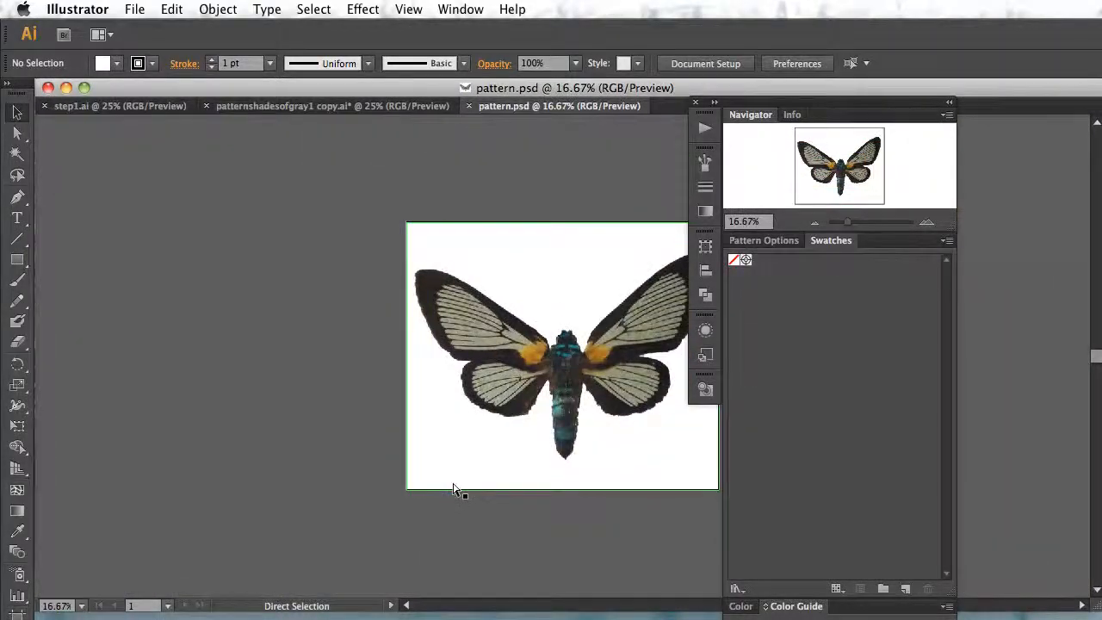
key("super+minus")
key("space")
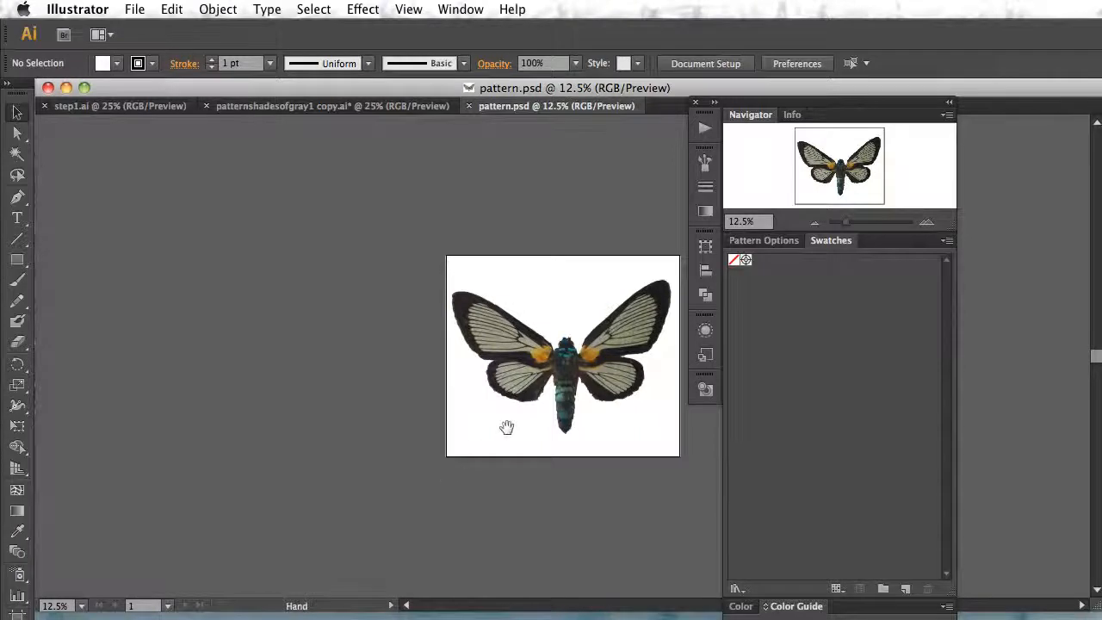
left_click_drag(506, 428, 327, 424)
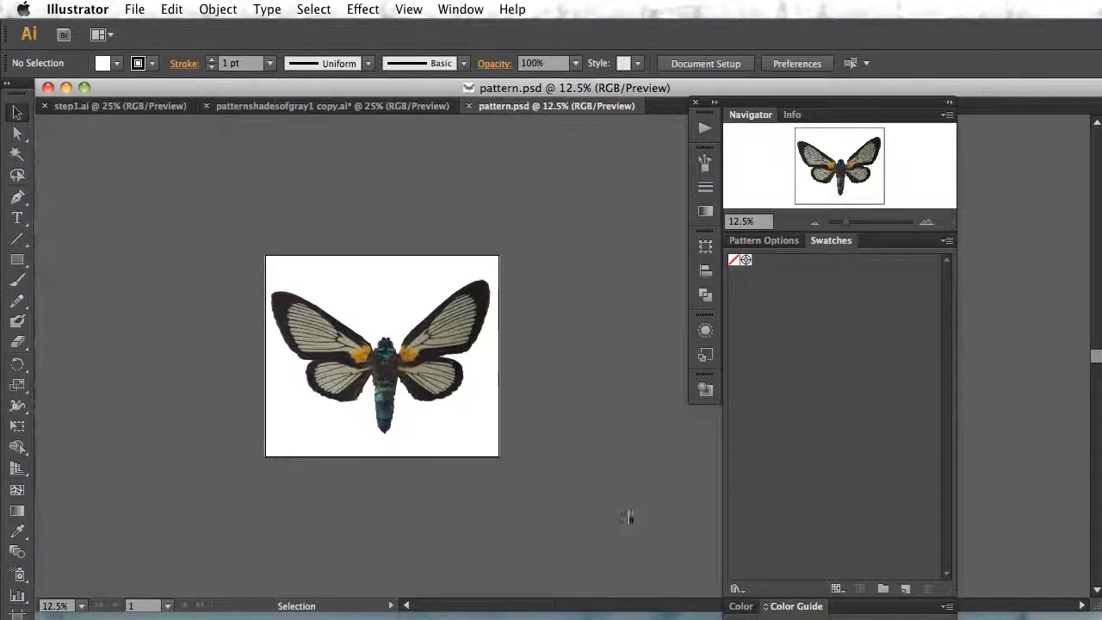
left_click_drag(252, 261, 501, 456)
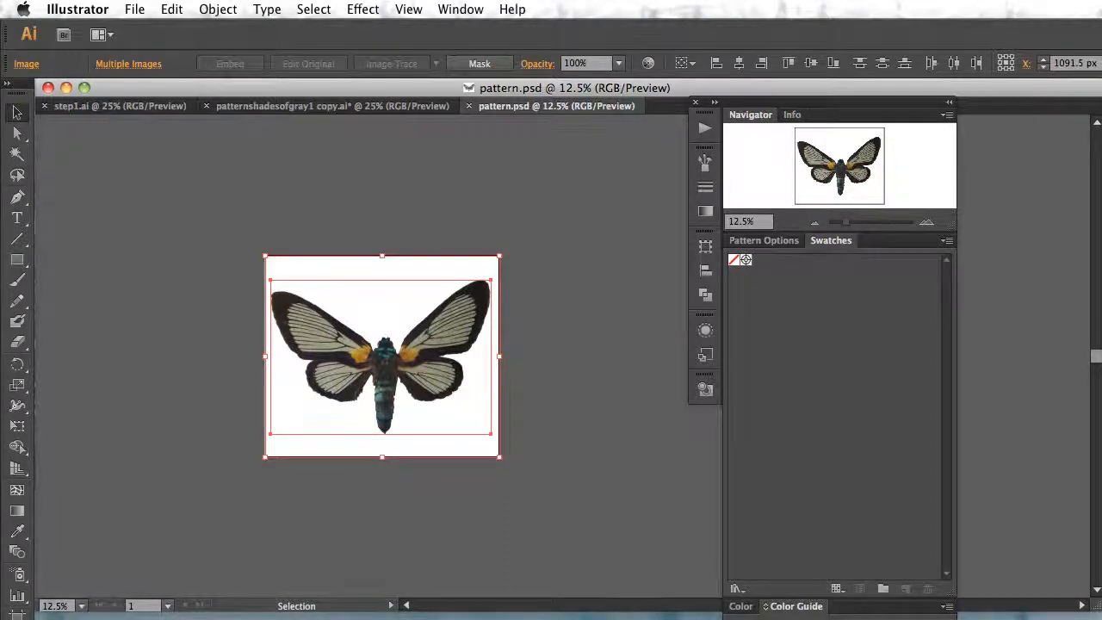
mouse_move(729, 615)
left_mouse_down()
mouse_move(727, 300)
mouse_move(712, 160)
mouse_move(733, 169)
left_mouse_up()
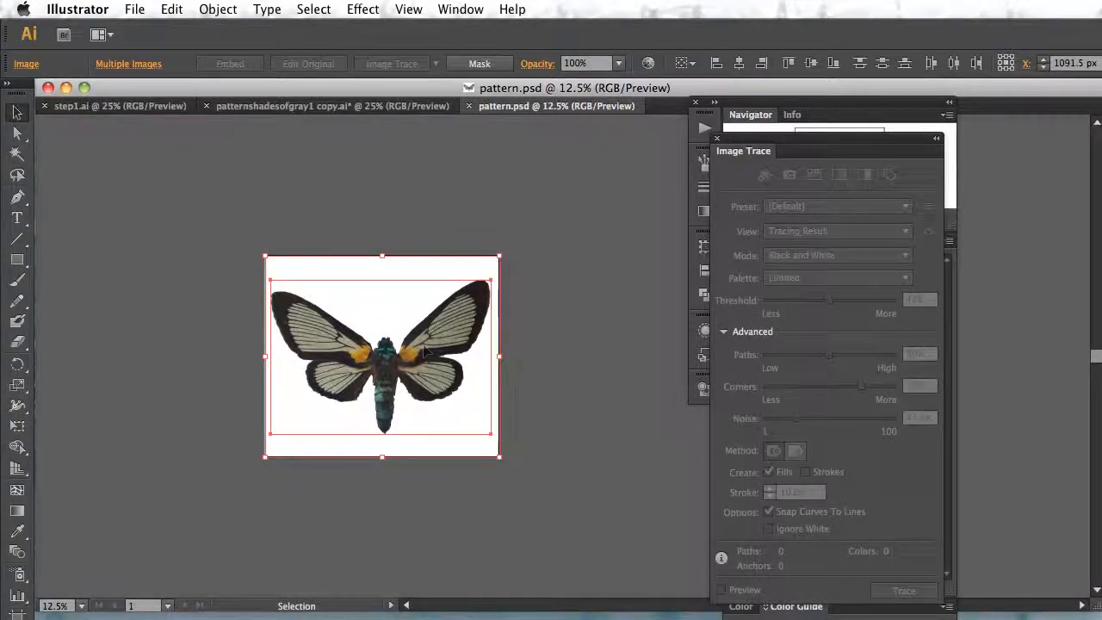
- Try to trace the embedded background image in pattern.psd with the Shades of Gray preset, and cancel the tracing
left_click(239, 420)
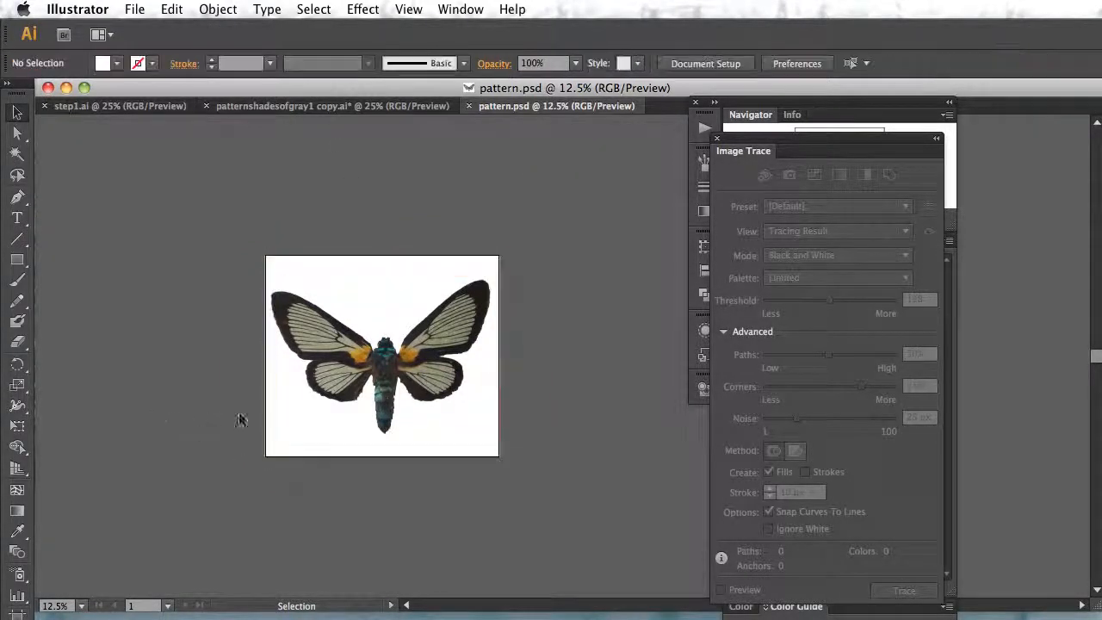
left_click(322, 400)
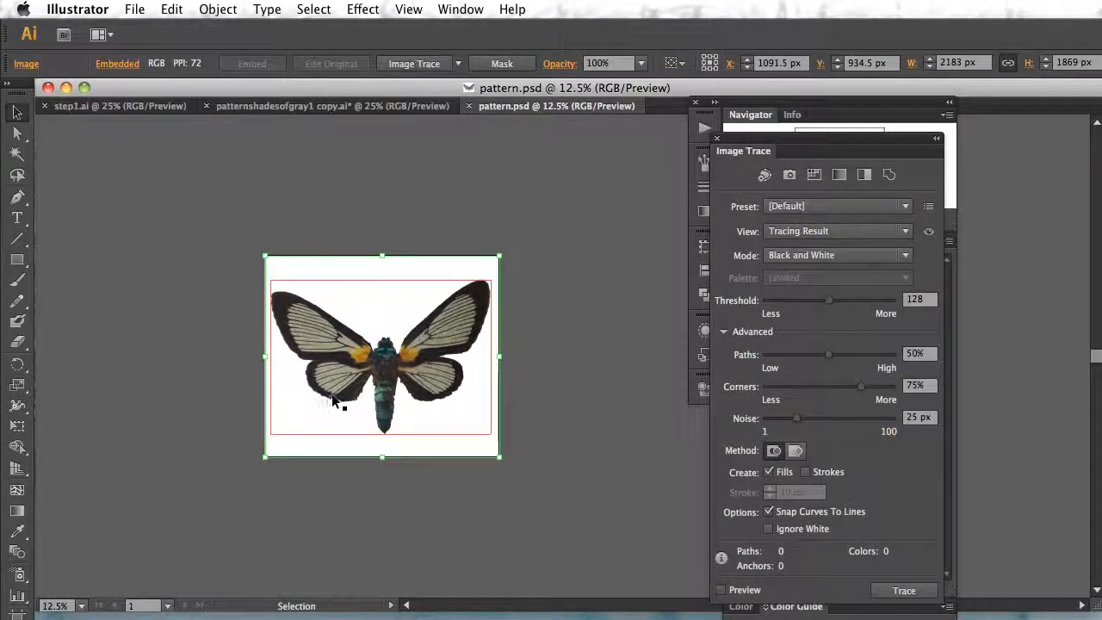
left_click(824, 208)
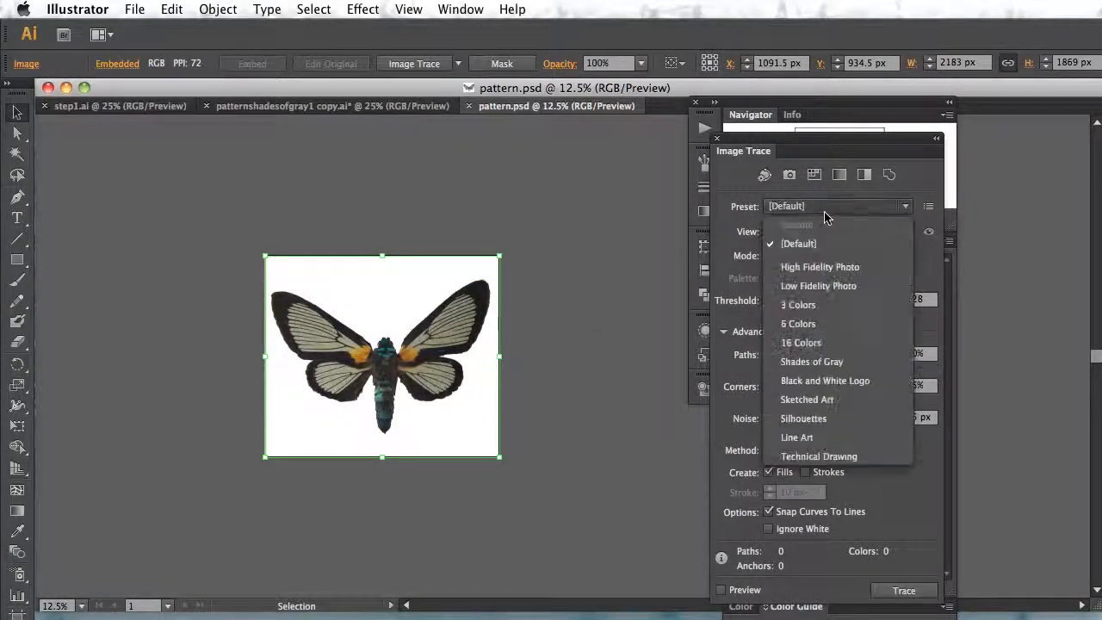
left_click(824, 363)
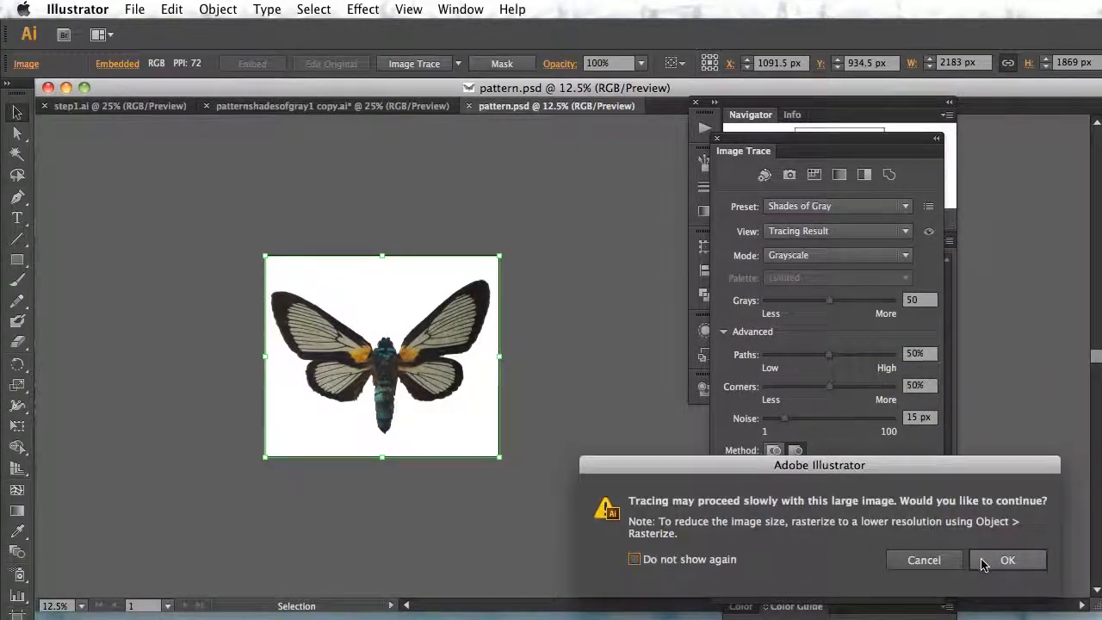
left_click(924, 559)
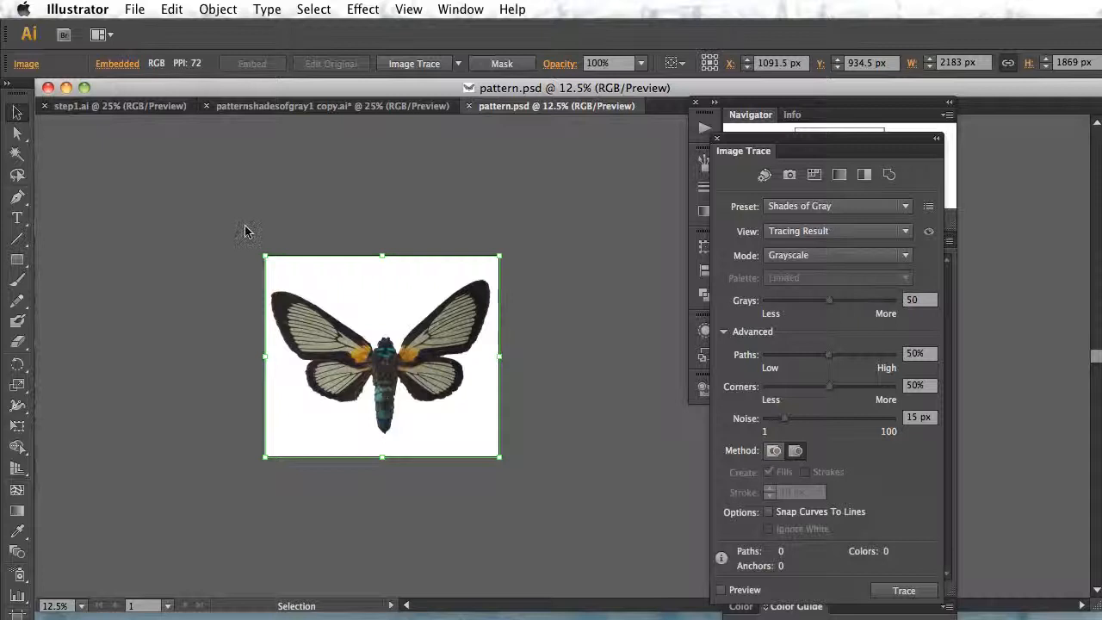
- Switch to the patternshadesofgray1 copy.ai document and expand its Shades of Gray moth tracing into editable paths
left_click(248, 105)
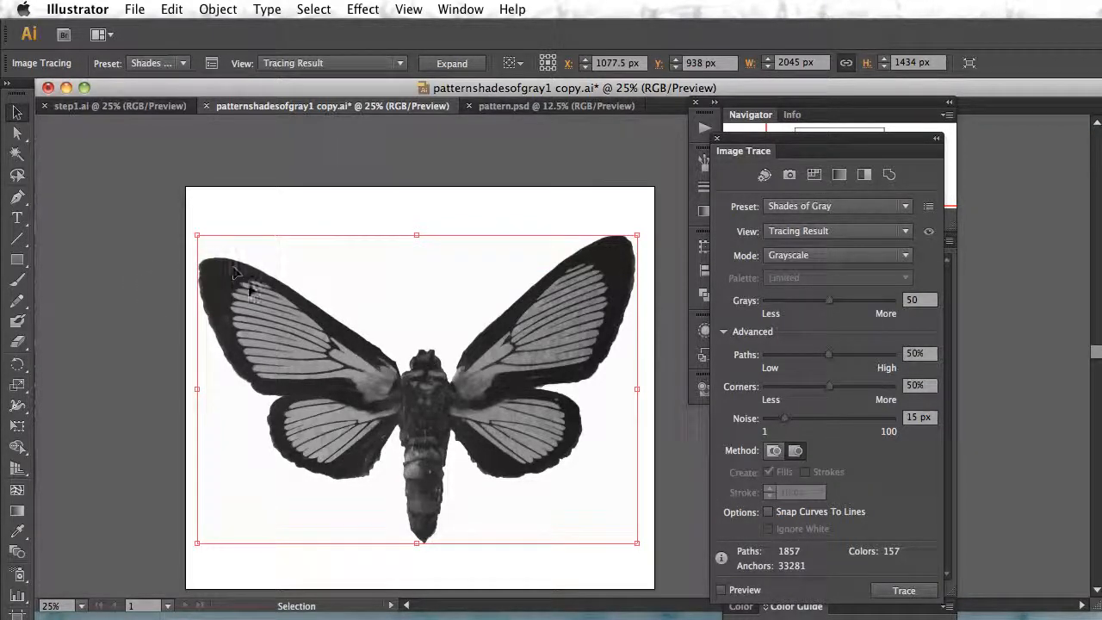
left_click(219, 10)
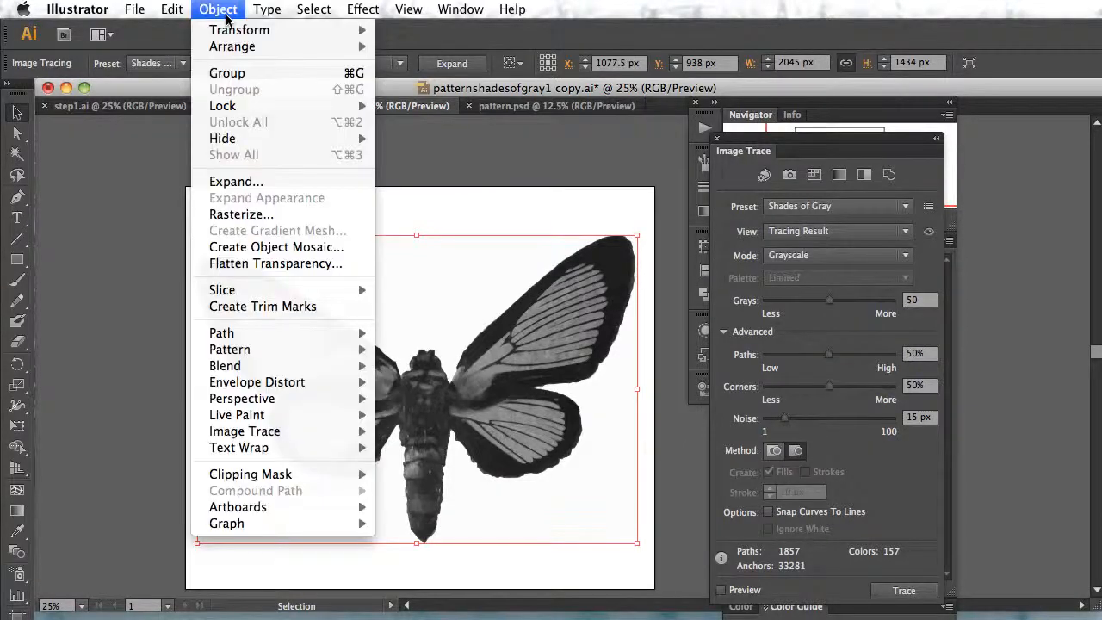
mouse_move(280, 432)
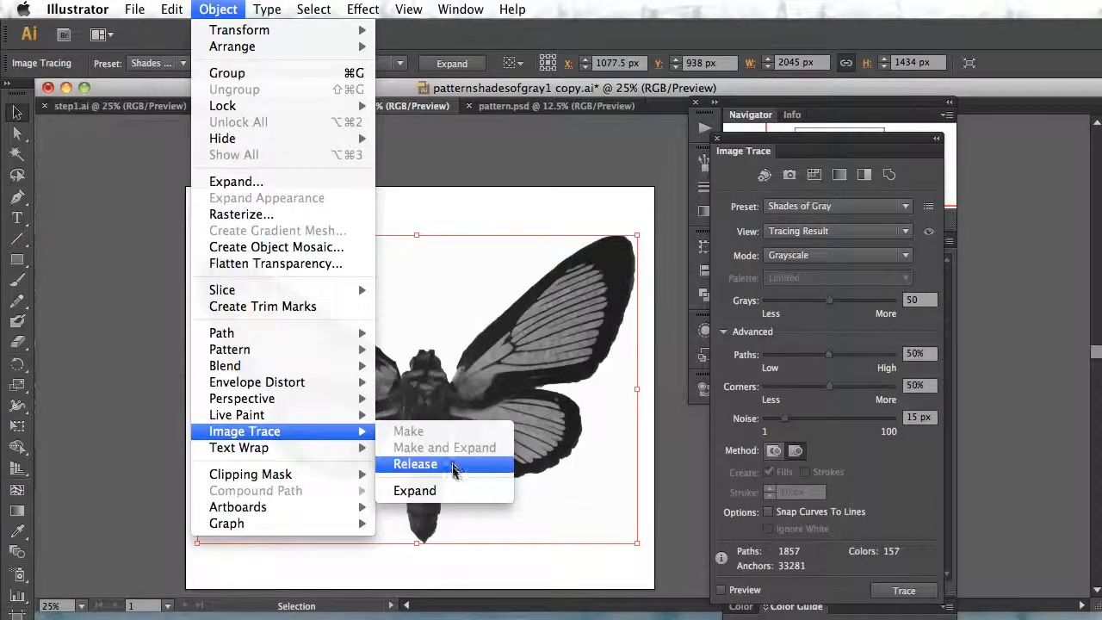
left_click(449, 491)
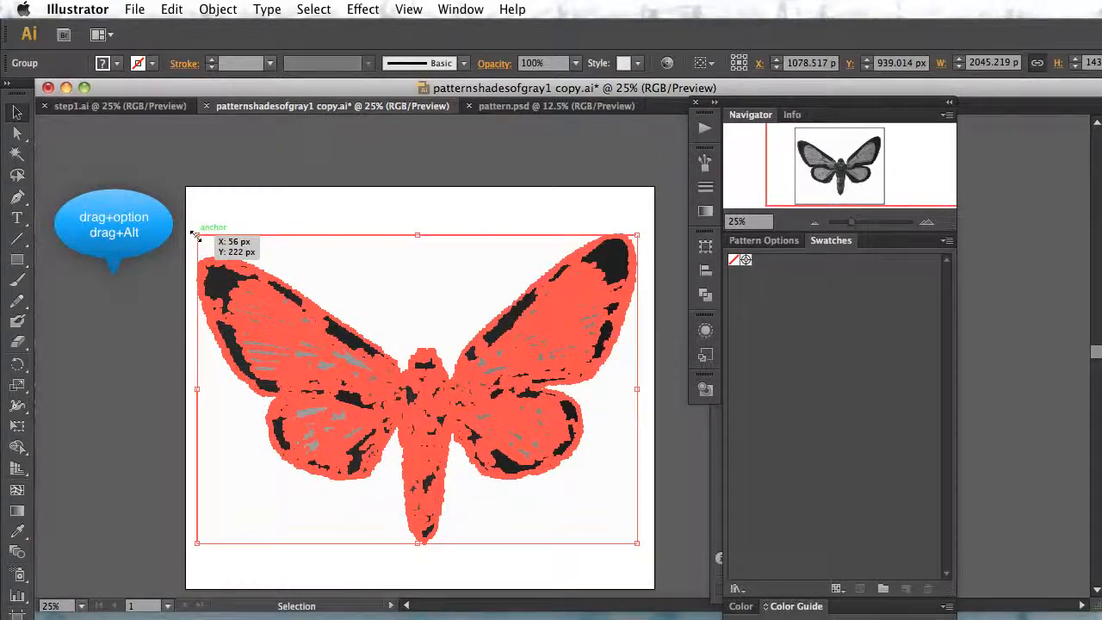
- Shrink the expanded moth to about 1053 px wide and duplicate it into a two-by-two arrangement across the artboard
left_click_drag(196, 235, 410, 394)
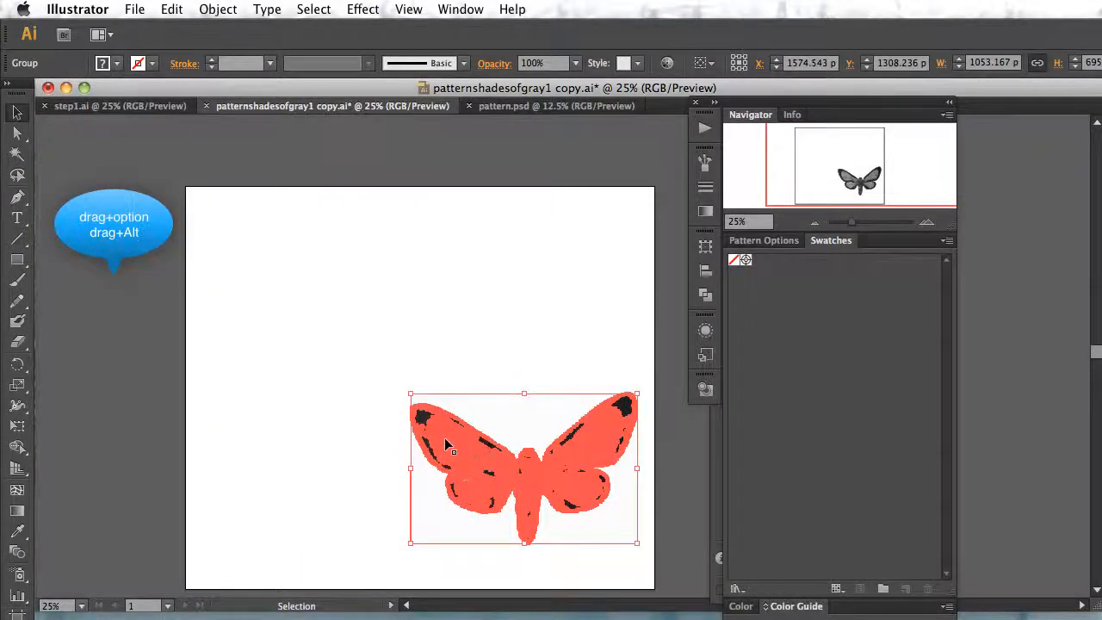
left_click_drag(445, 440, 236, 258, "alt")
left_click_drag(430, 288, 572, 286, "alt")
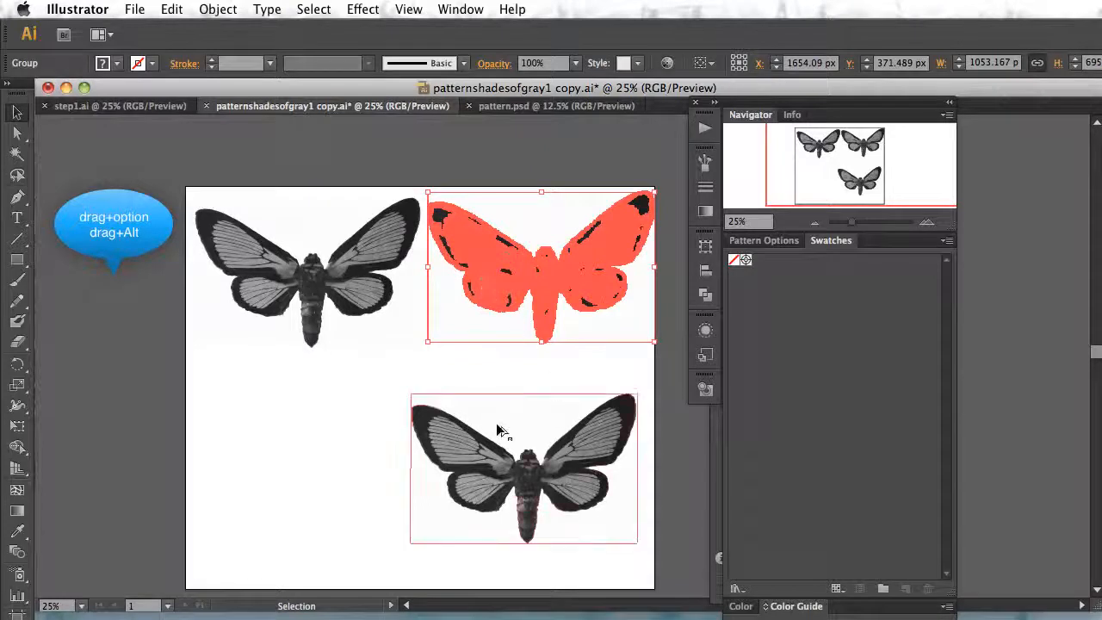
left_click_drag(392, 391, 636, 555)
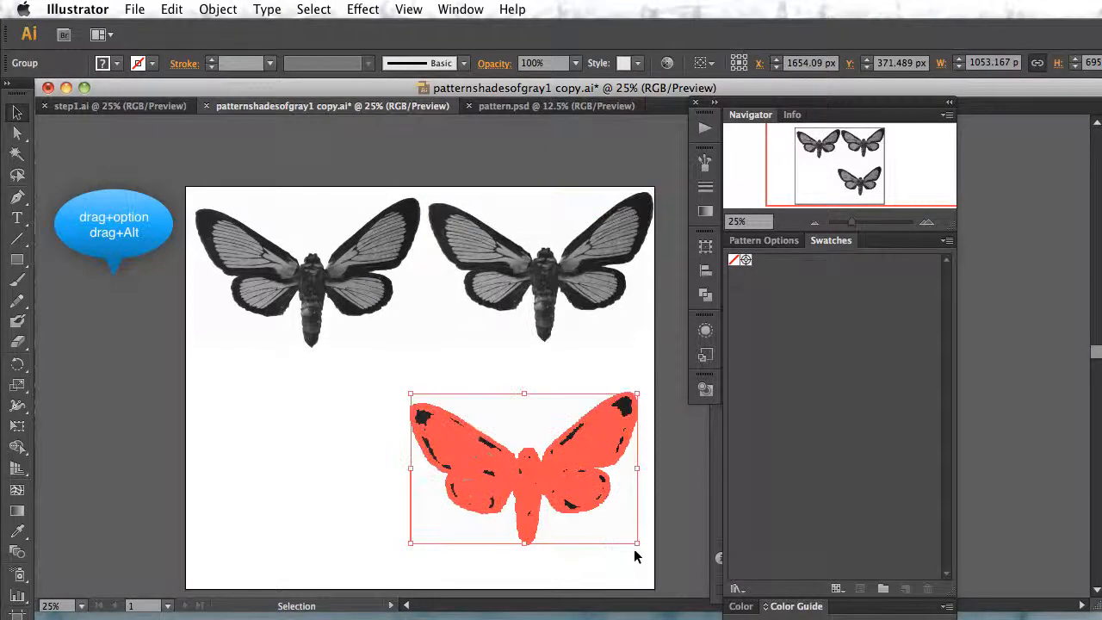
left_click_drag(537, 490, 308, 482)
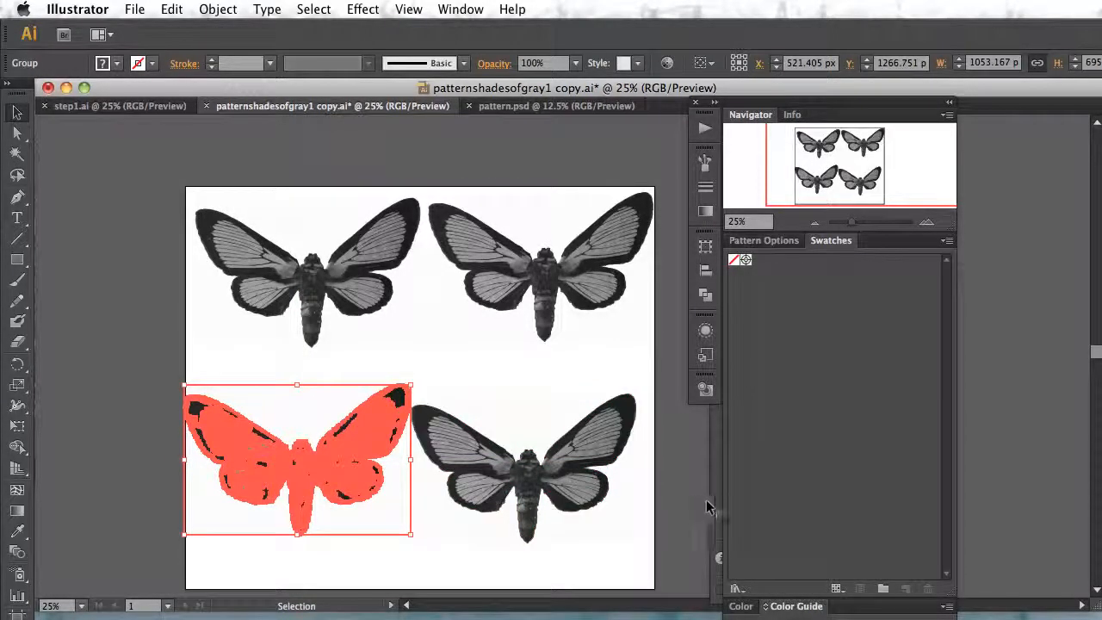
- Dock the Color Guide panel with Swatches and fill the lower-left moth with the harmony's dark magenta, 8C1C6C
left_click_drag(802, 608, 766, 260)
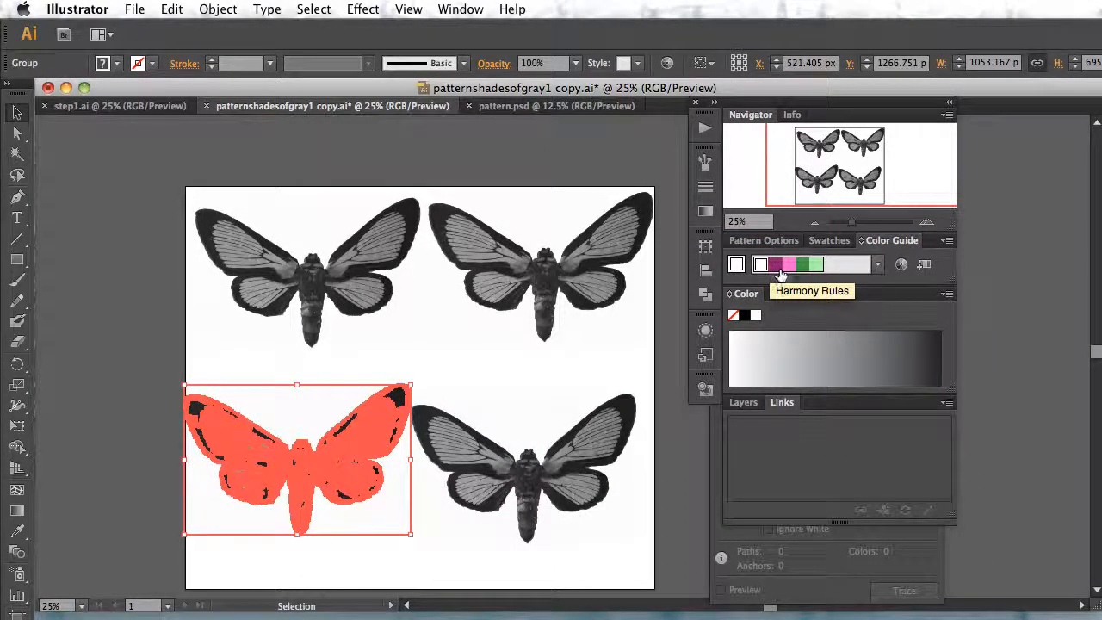
left_click(775, 267)
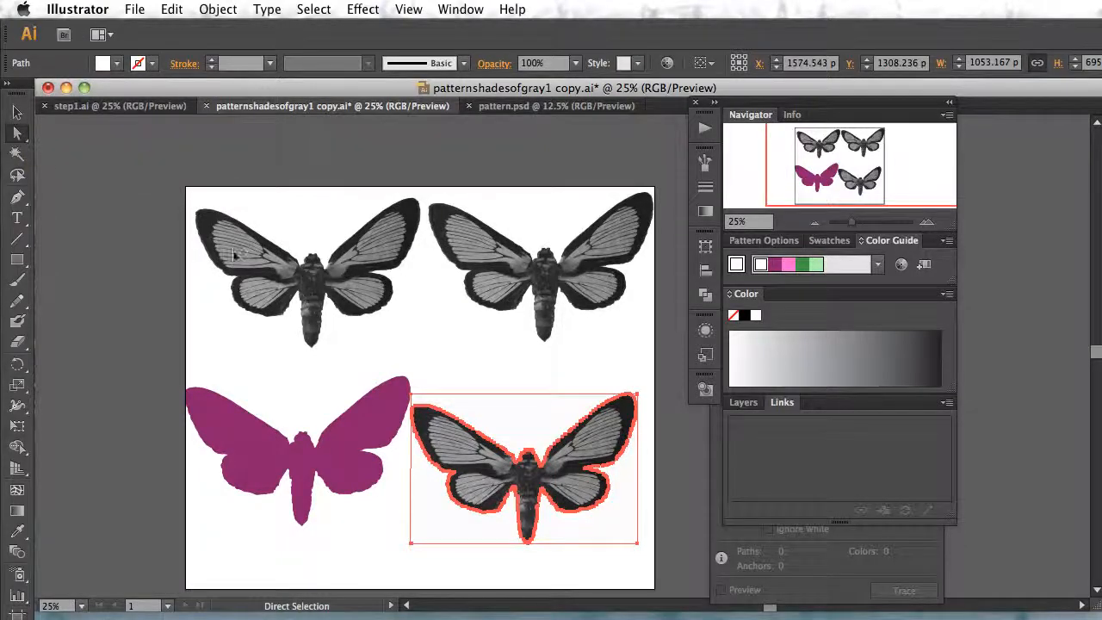
left_click(565, 148)
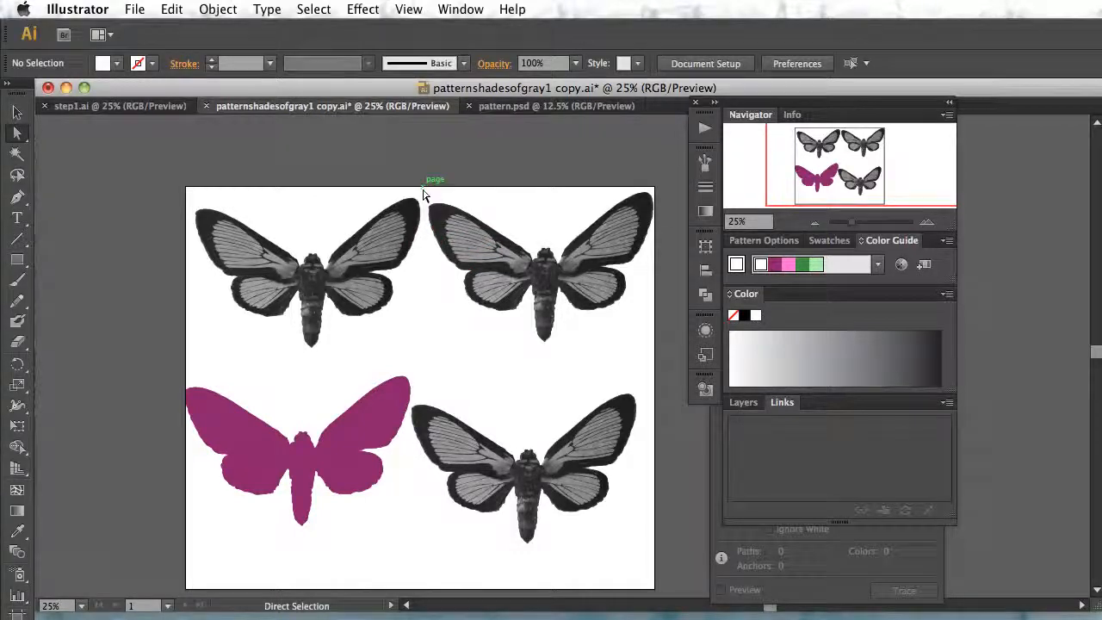
- Fill the upper-left moth with dark magenta 8C1C6C, set its opacity to 30%, and deselect it
left_click_drag(423, 189, 192, 363)
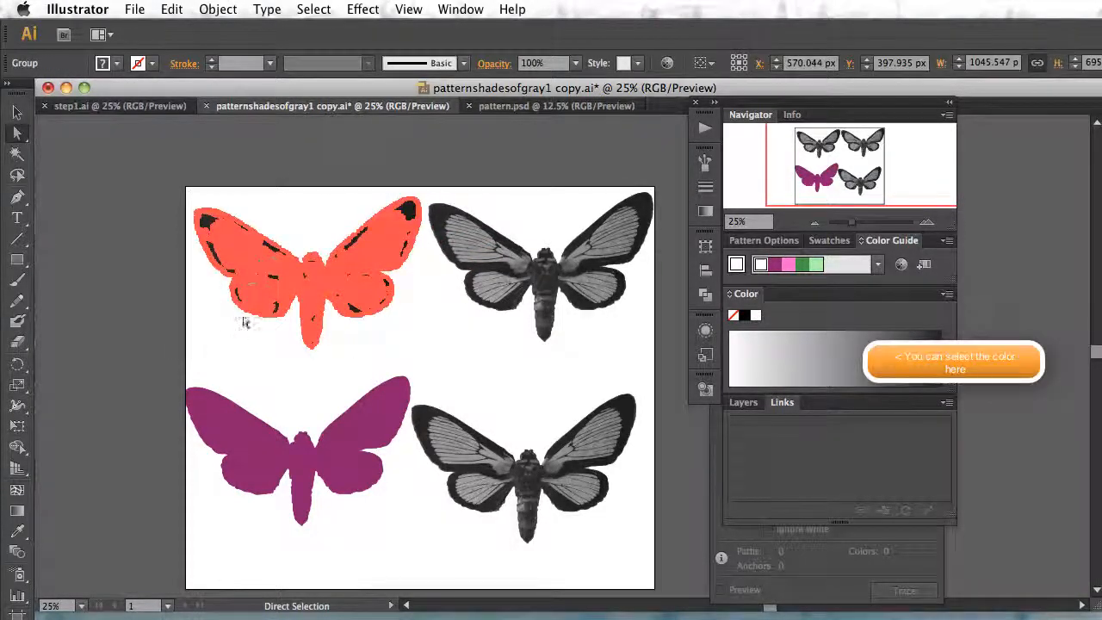
left_click(775, 265)
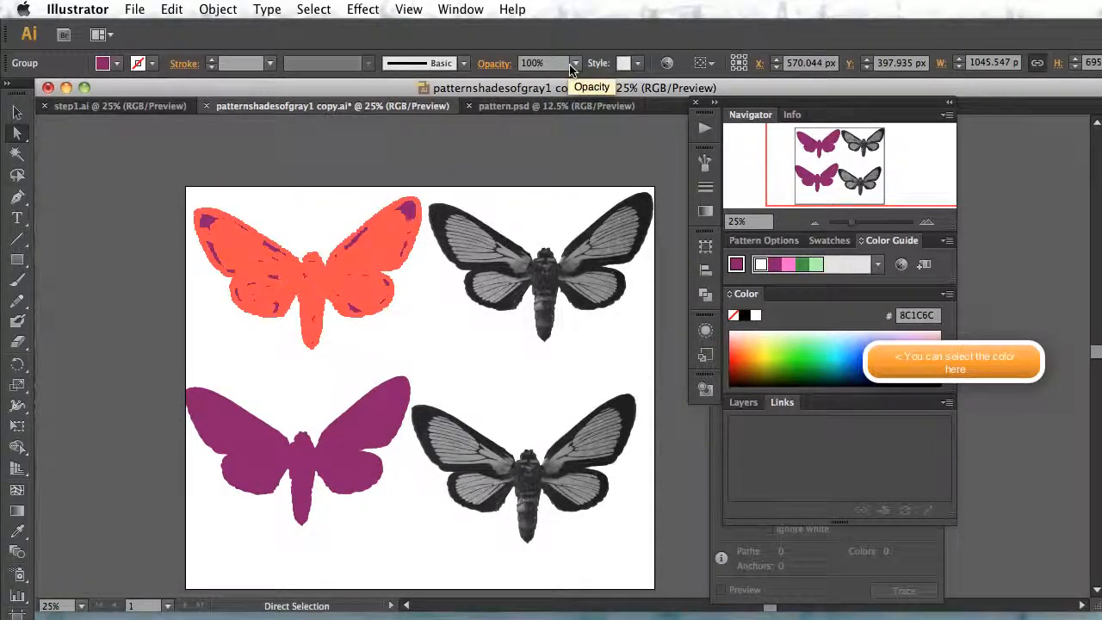
left_click(574, 64)
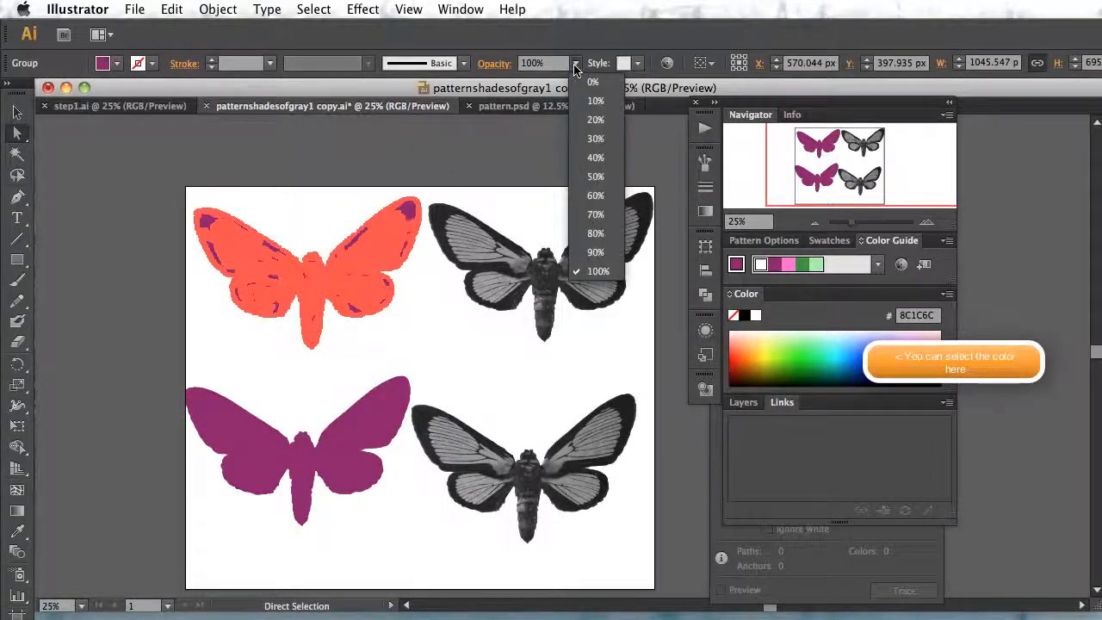
left_click(594, 139)
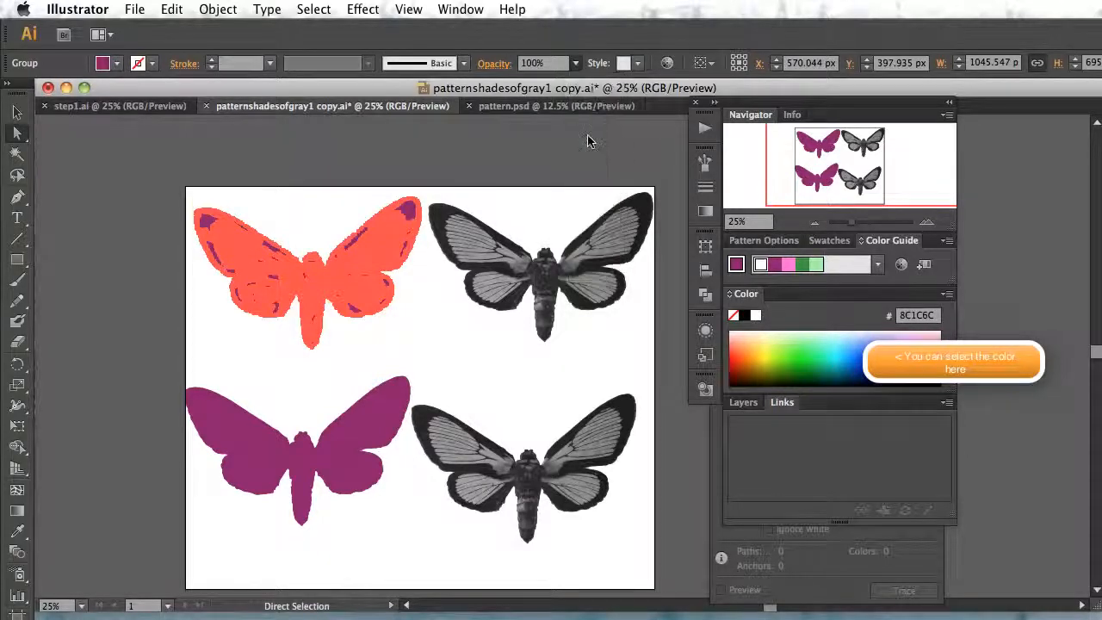
left_click(285, 371)
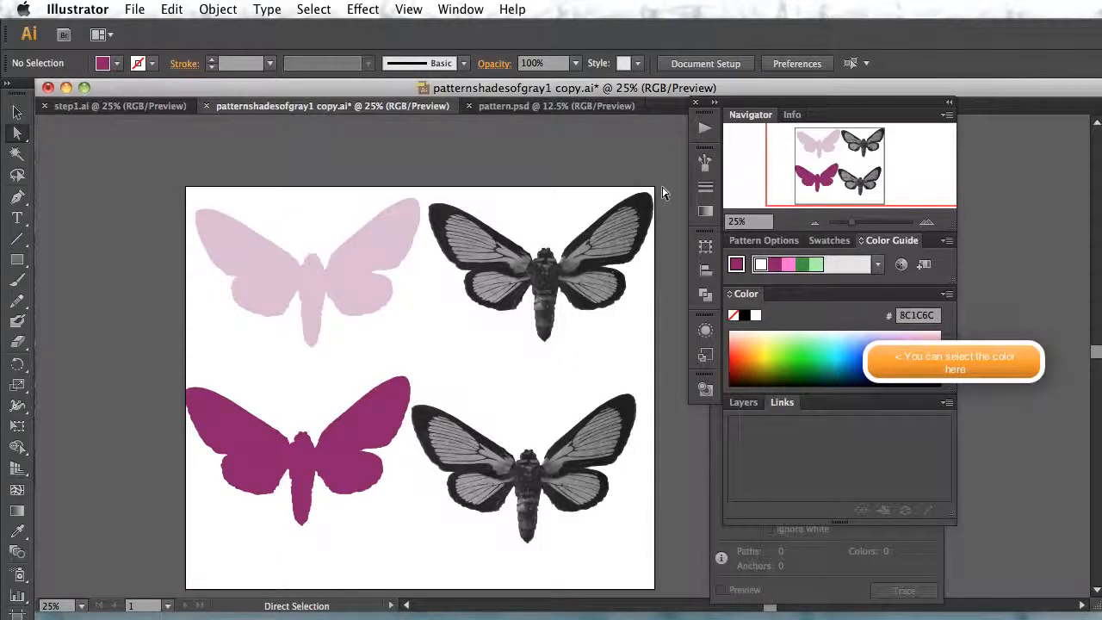
- Fill the upper-right moth with green 3D9941 and the lower-right moth with light green AAF2AD, and deselect
left_click_drag(656, 188, 428, 342)
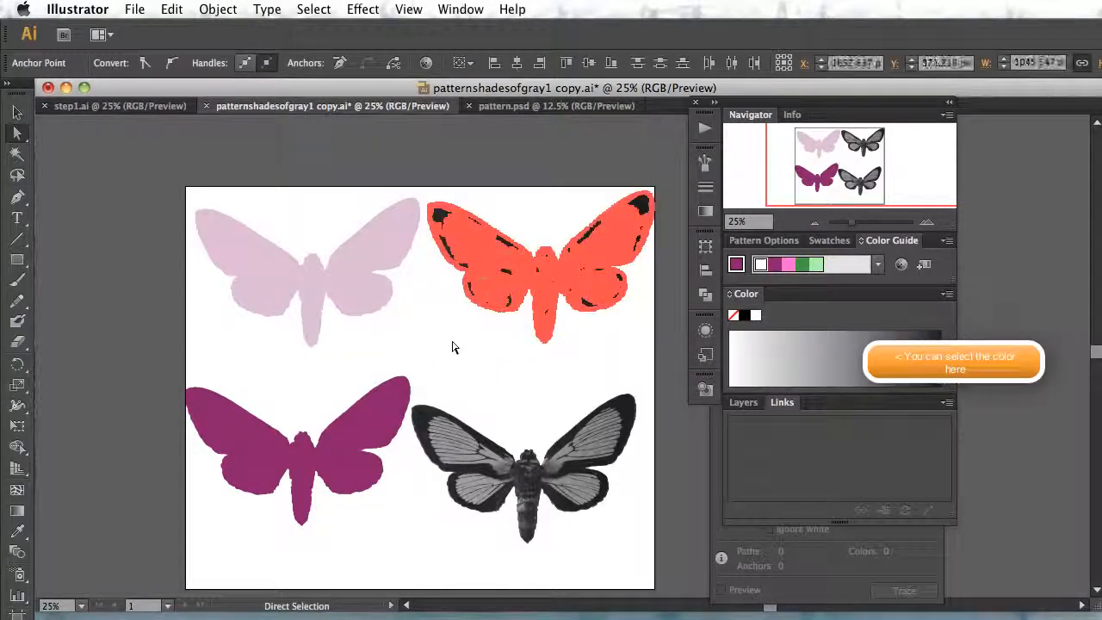
left_click(803, 266)
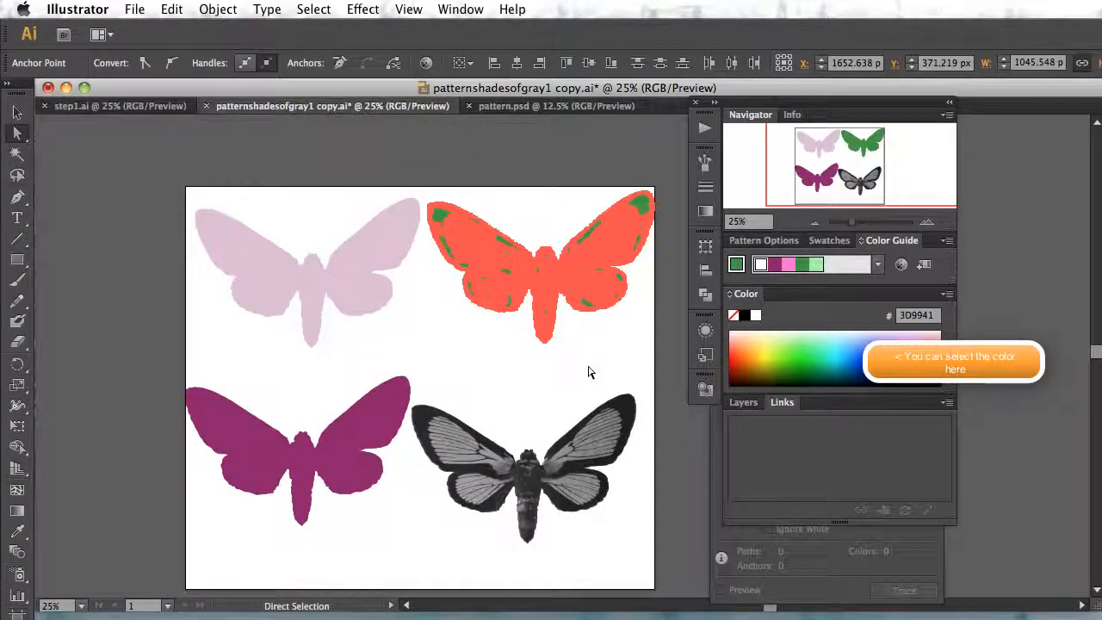
left_click_drag(671, 485, 413, 572)
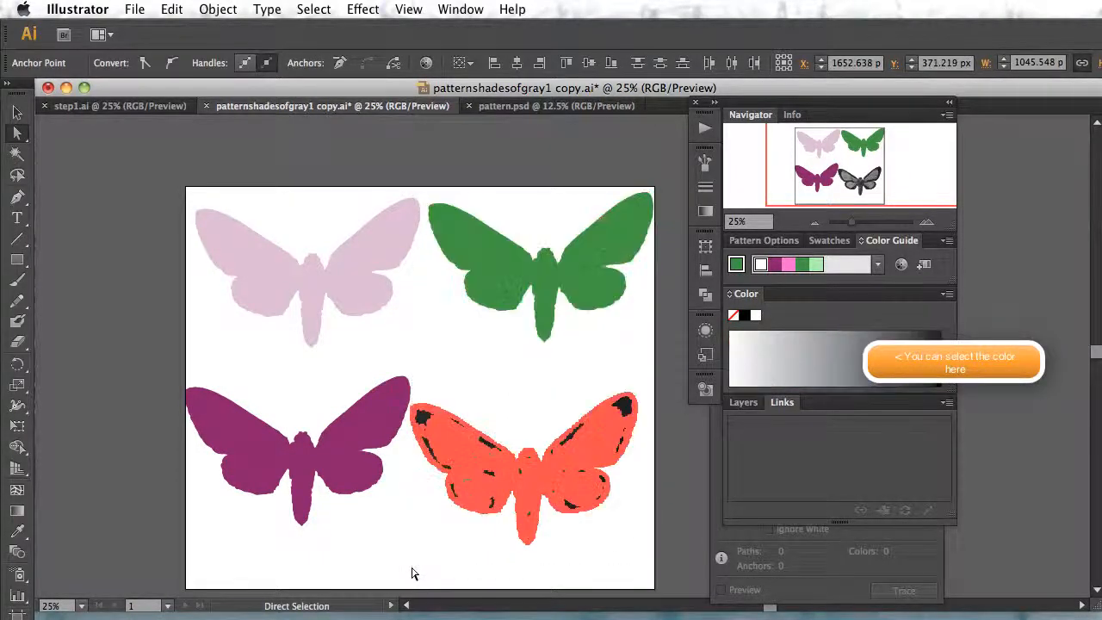
left_click(798, 270)
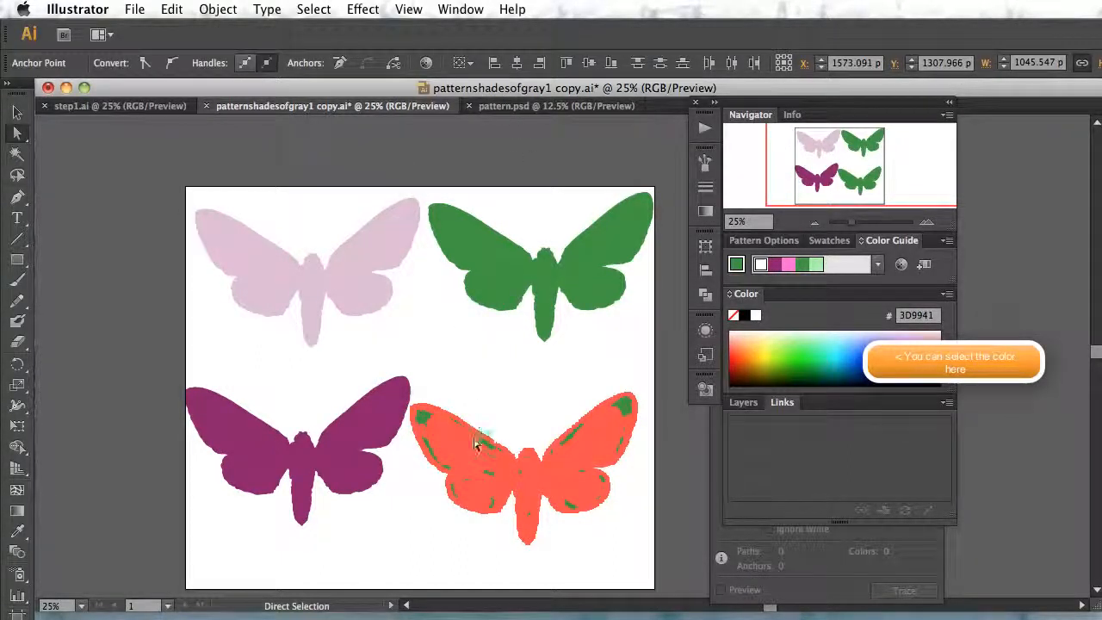
left_click(816, 269)
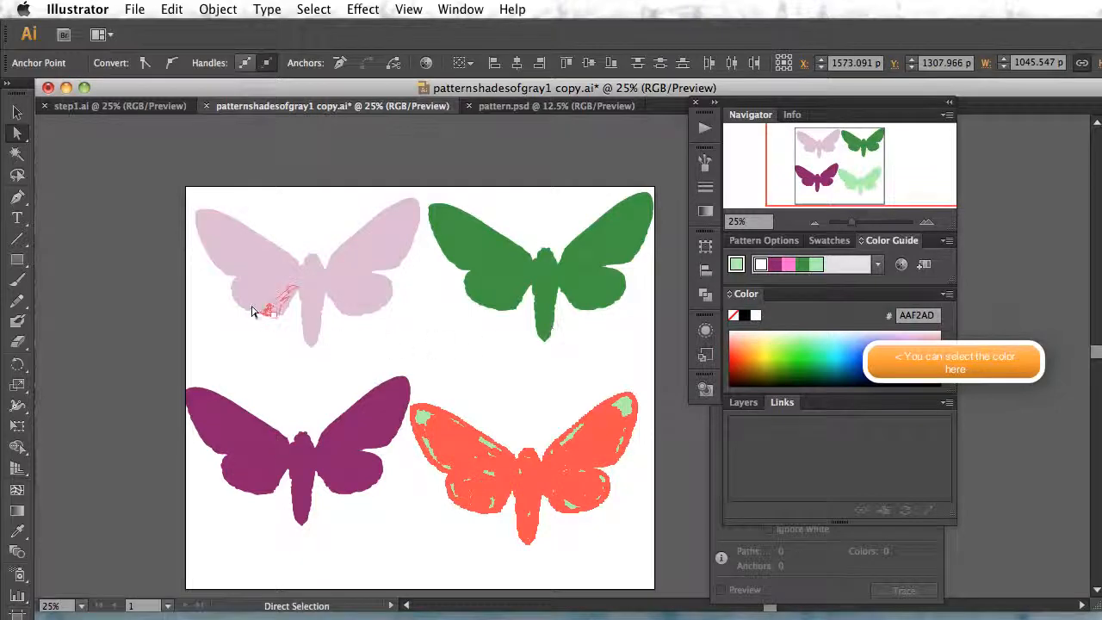
left_click(246, 345)
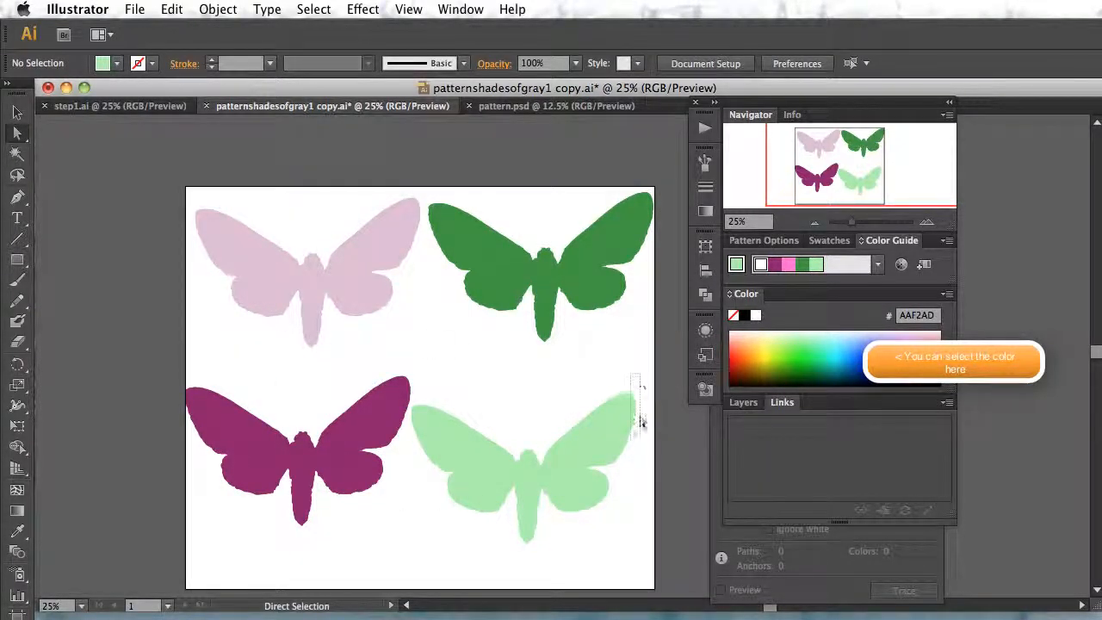
- Rotate the light green moth counterclockwise, shrink it to about 838 px wide, move it behind the dark magenta moth, and deselect it
left_click_drag(640, 376, 411, 567)
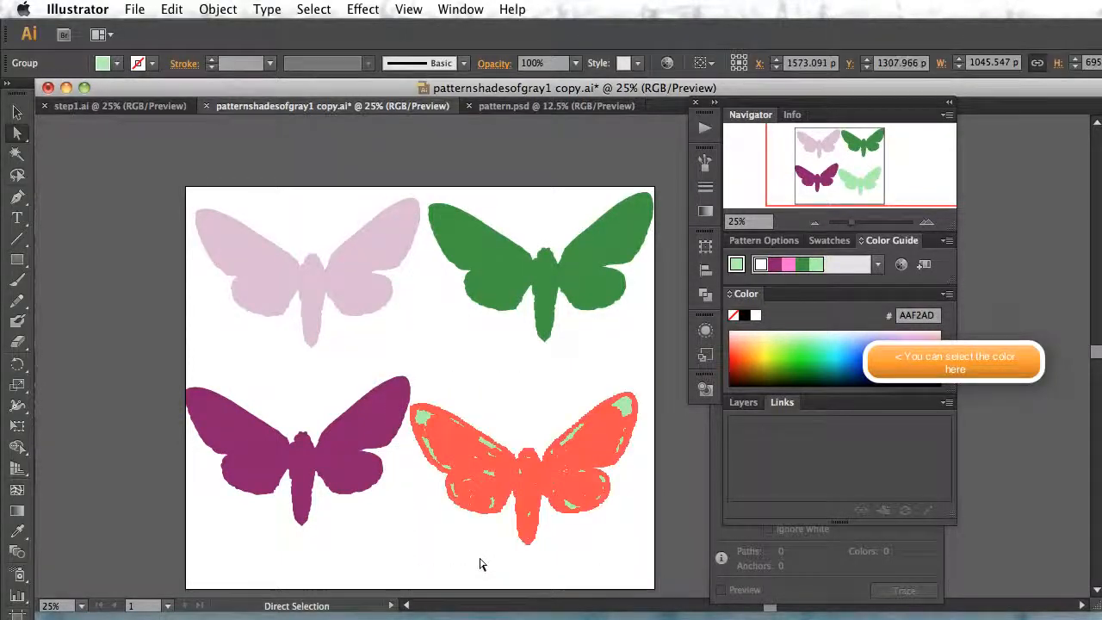
left_click(18, 115)
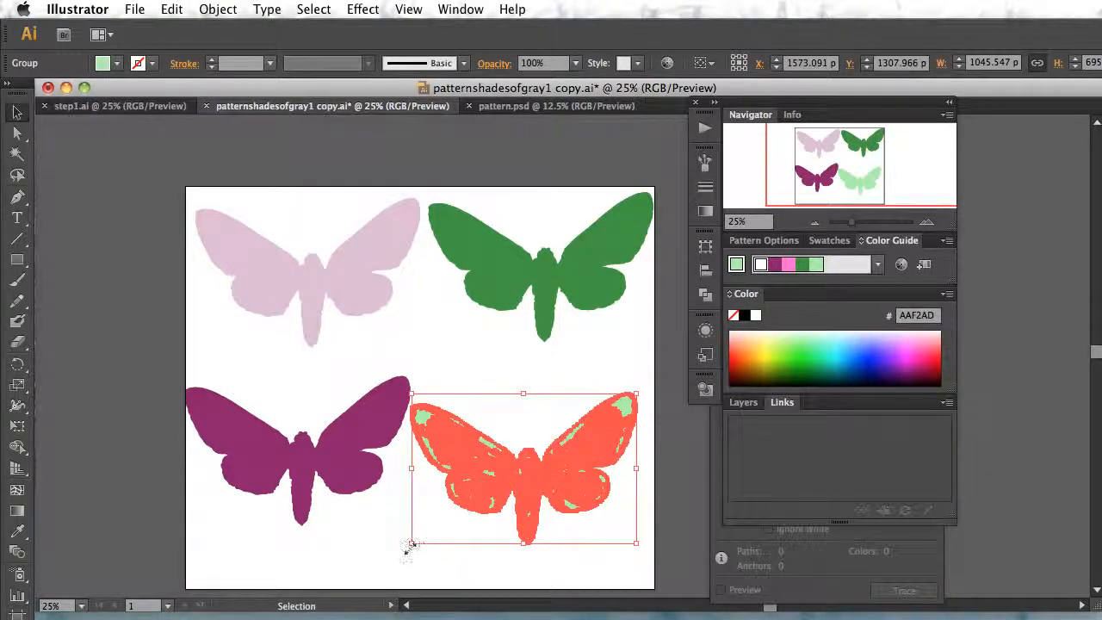
left_click_drag(411, 545, 475, 557)
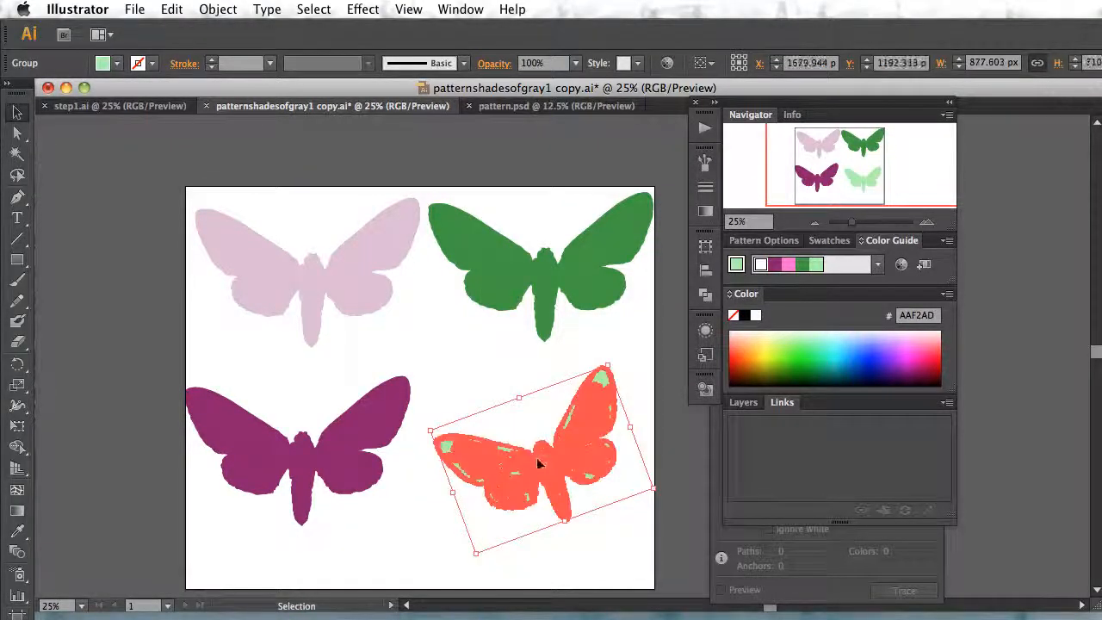
left_click_drag(537, 456, 392, 429)
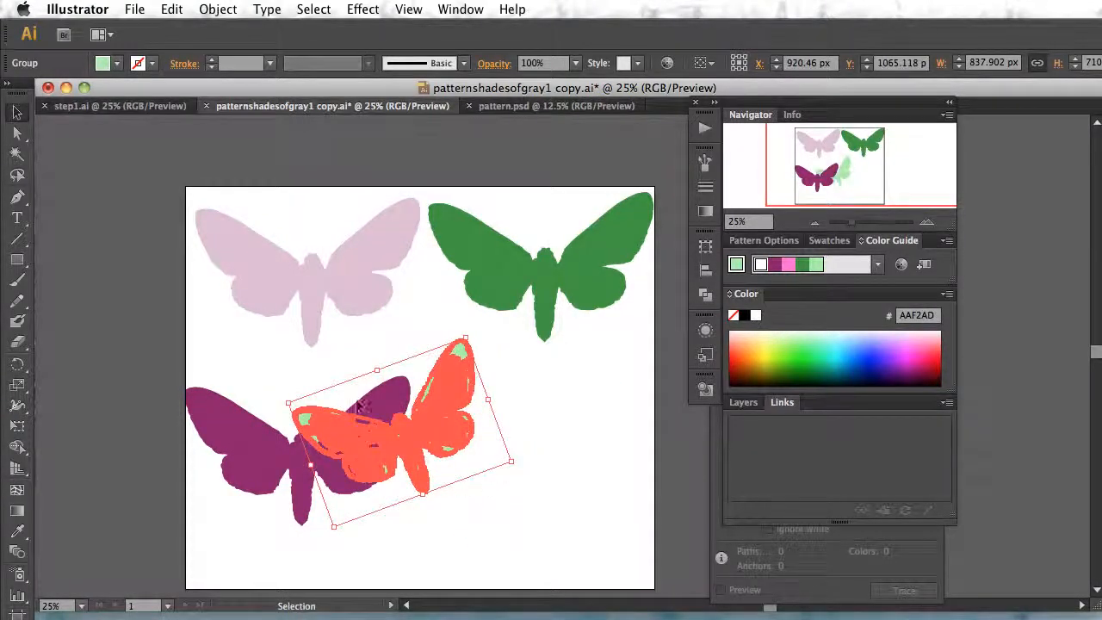
left_click(238, 339)
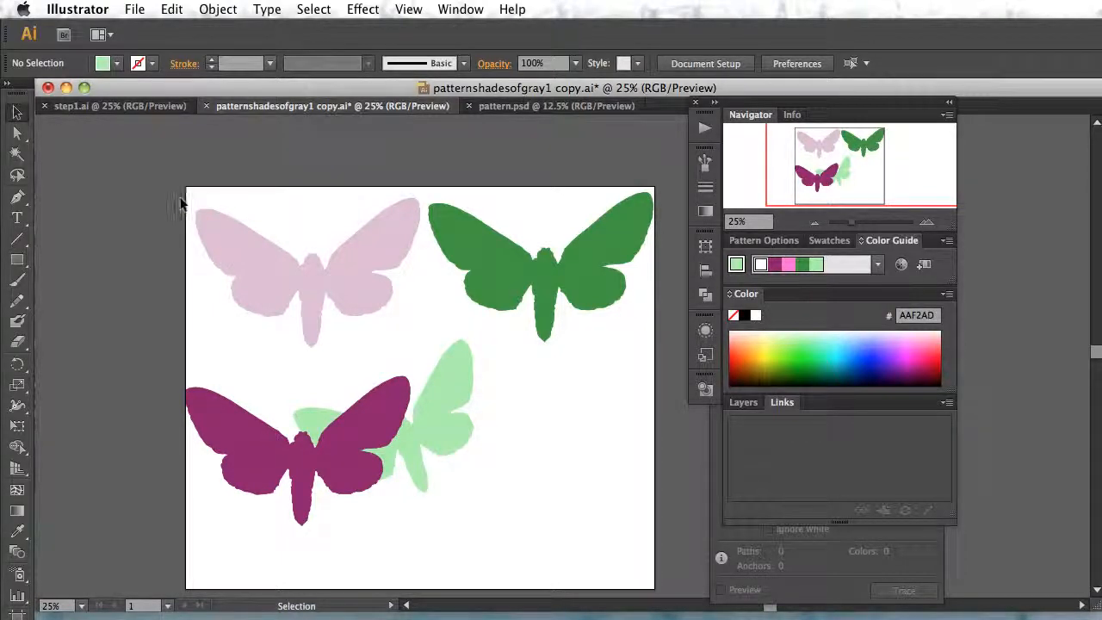
- Enlarge the pale pink moth so it overlaps its neighbours, and scale all four moths down together toward the artboard's upper-right corner
left_click_drag(185, 199, 494, 421)
left_click(519, 436)
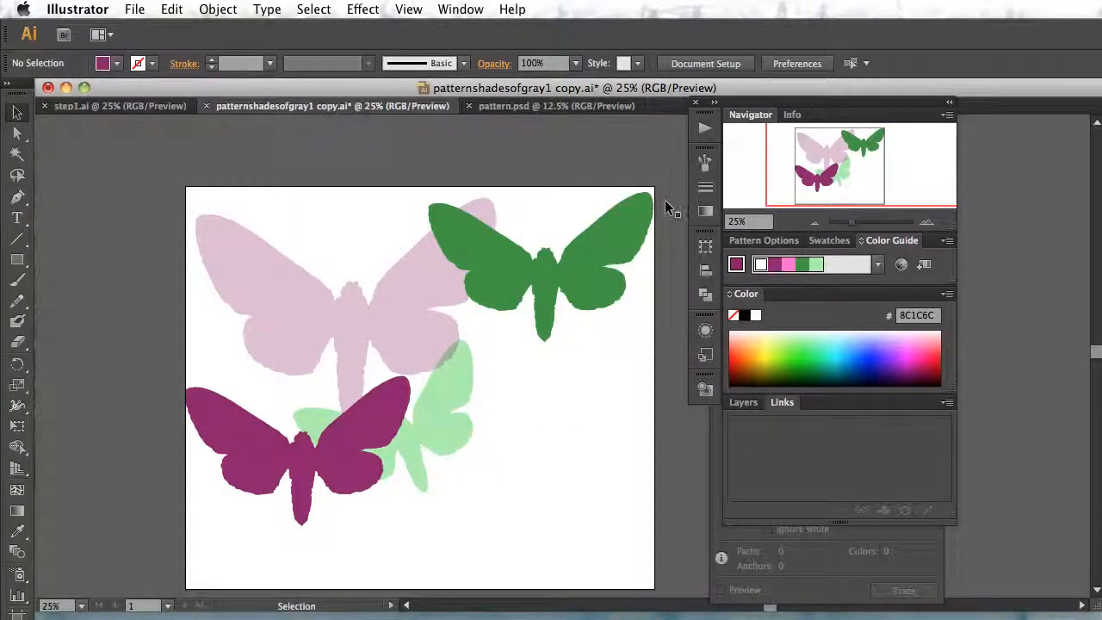
left_click_drag(137, 234, 519, 522)
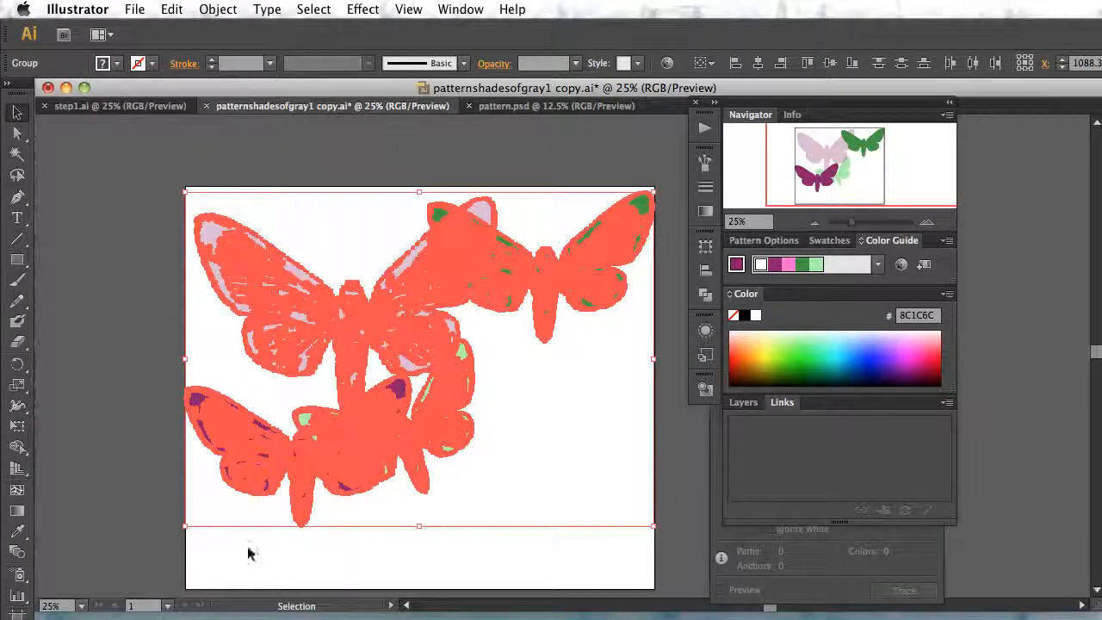
left_click_drag(184, 527, 260, 478)
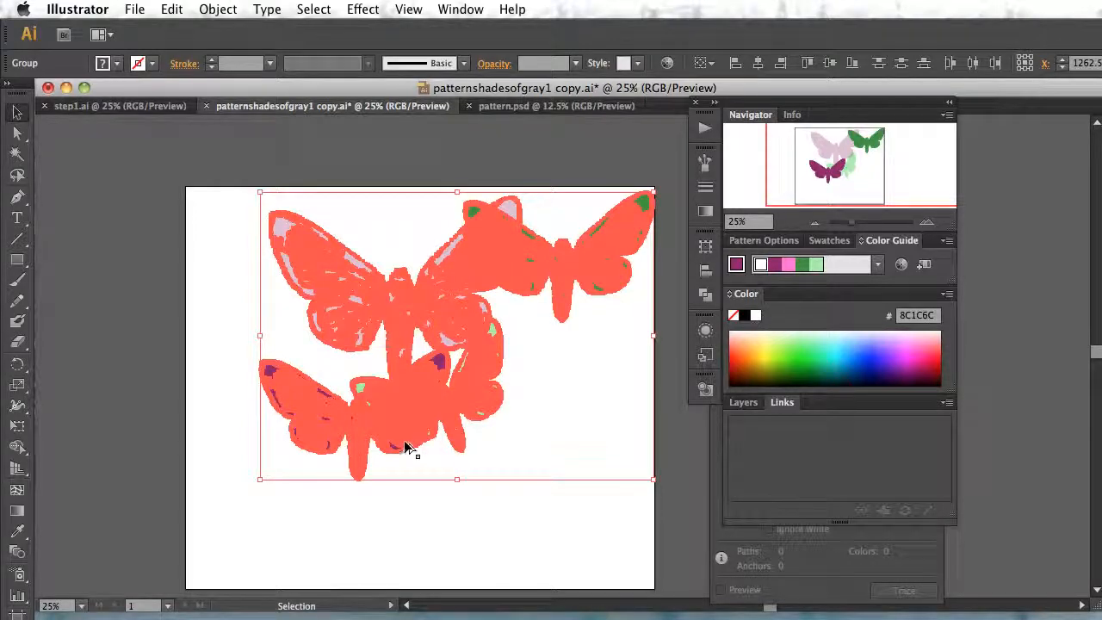
- Duplicate the four moths, shrink the copies, place them in the artboard's lower-right area, and deselect
left_click_drag(408, 447, 597, 570)
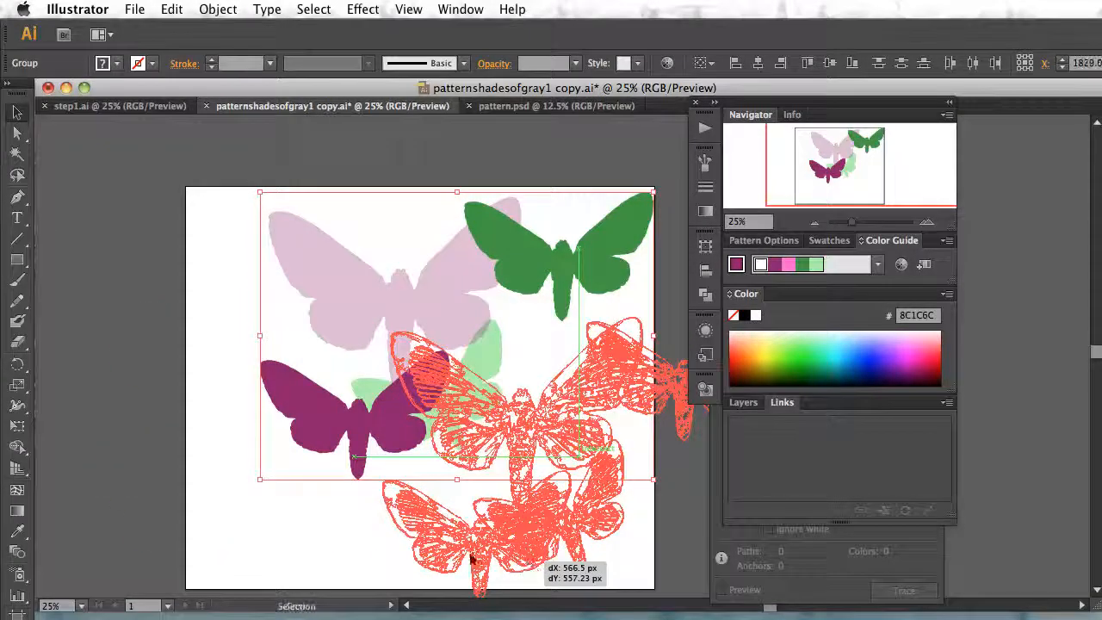
left_click_drag(471, 557, 472, 558)
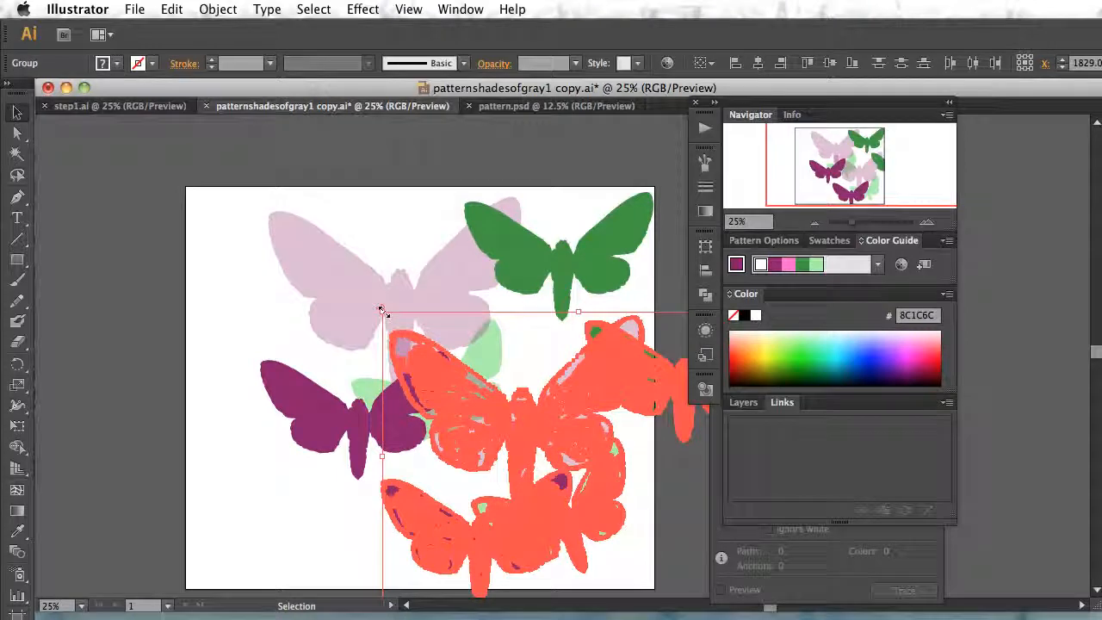
left_click_drag(381, 309, 548, 421)
left_click_drag(575, 459, 354, 487)
left_click(346, 487)
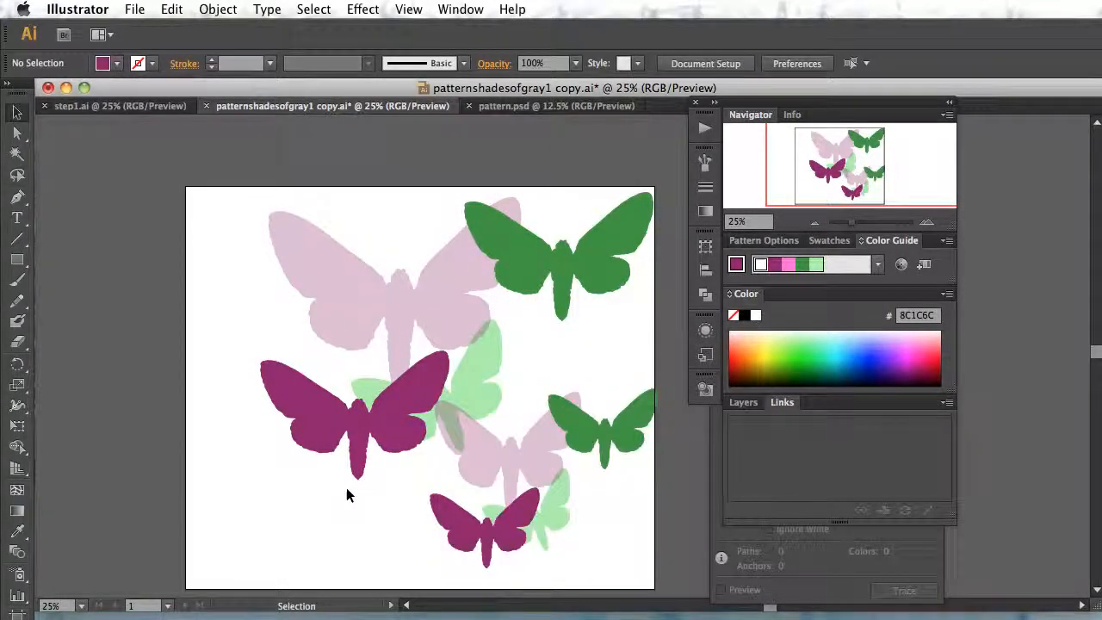
- Undo the duplication, the group scaling and the pale pink moth's enlargement, and deselect
left_click_drag(186, 177, 263, 331)
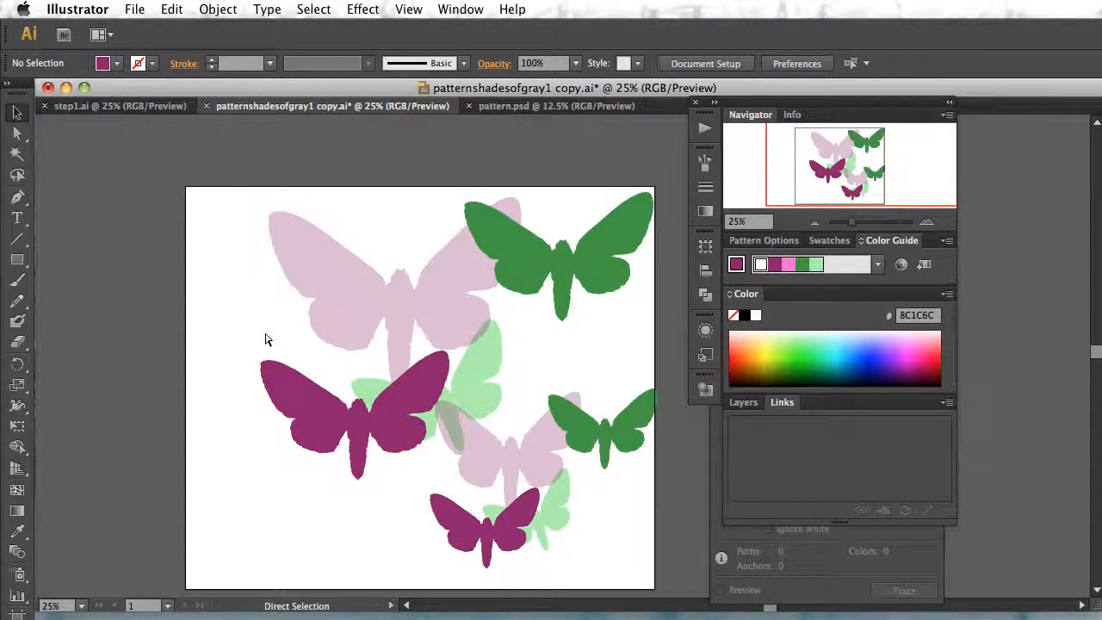
key("super+z")
key("super+z")
key("super+z")
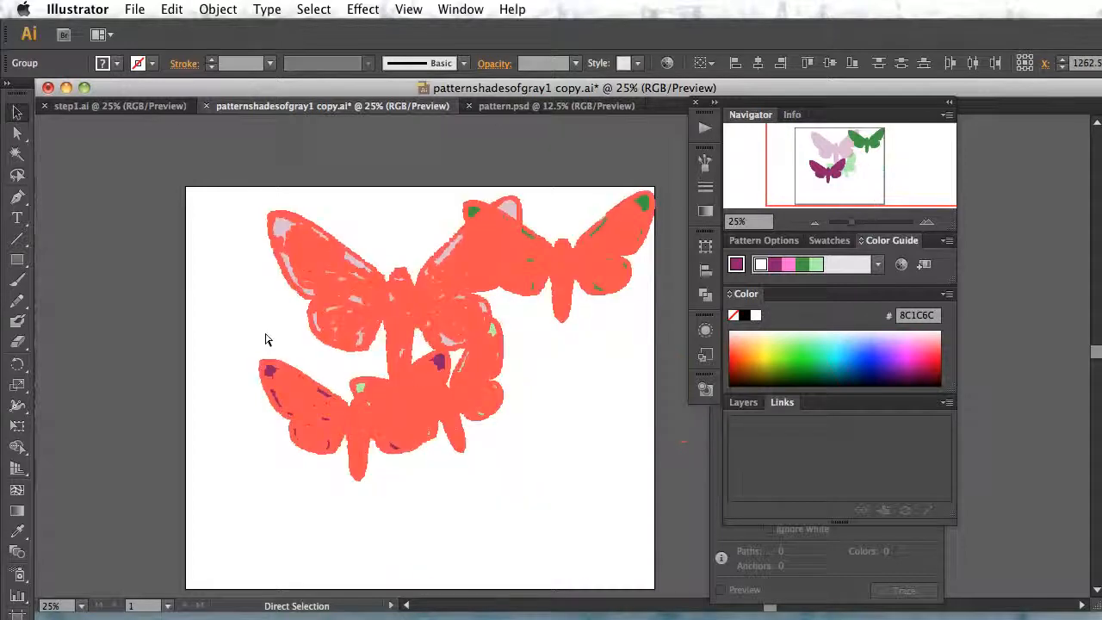
key("super+z")
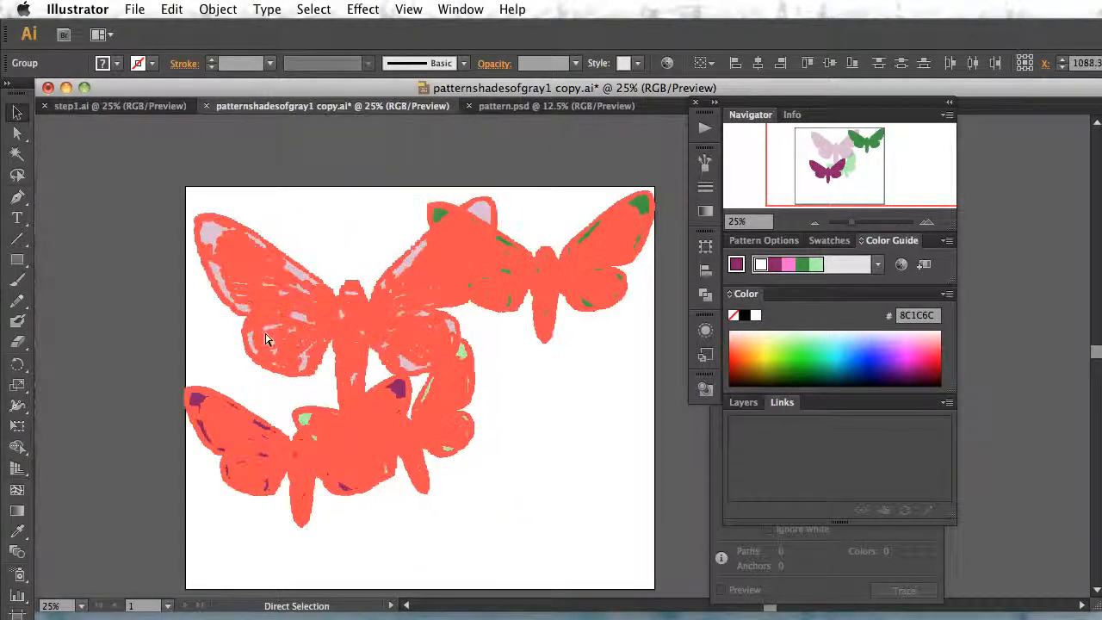
key("super+z")
key("super+z")
key("super+z")
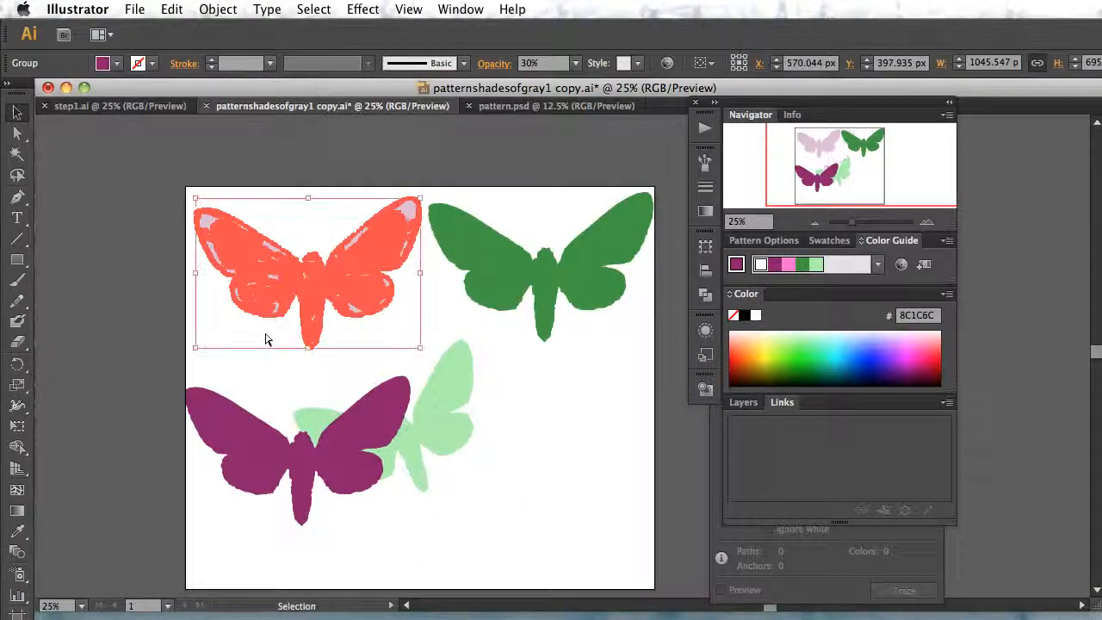
left_click(520, 455)
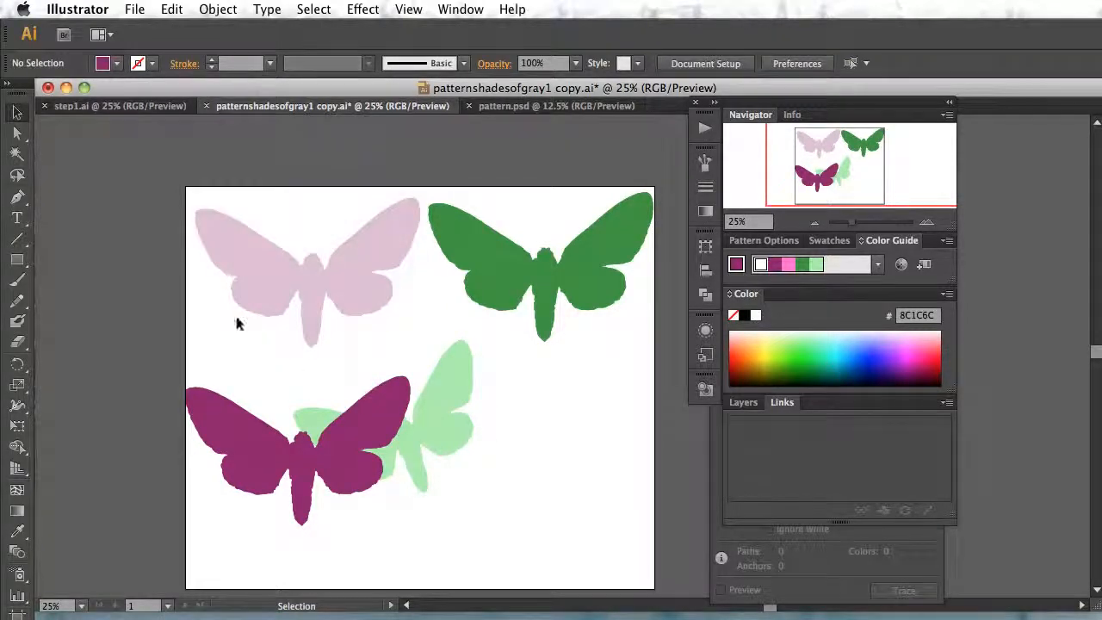
- Make a new pattern from all four coloured moths and dismiss the pattern notice
left_click_drag(142, 180, 656, 532)
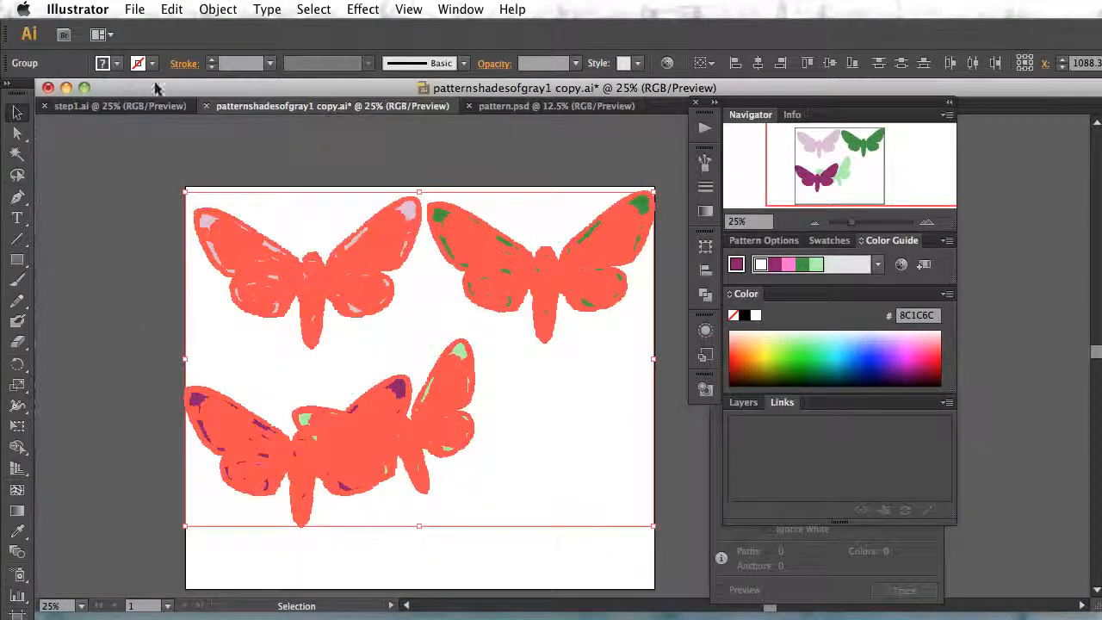
left_click(217, 9)
mouse_move(247, 351)
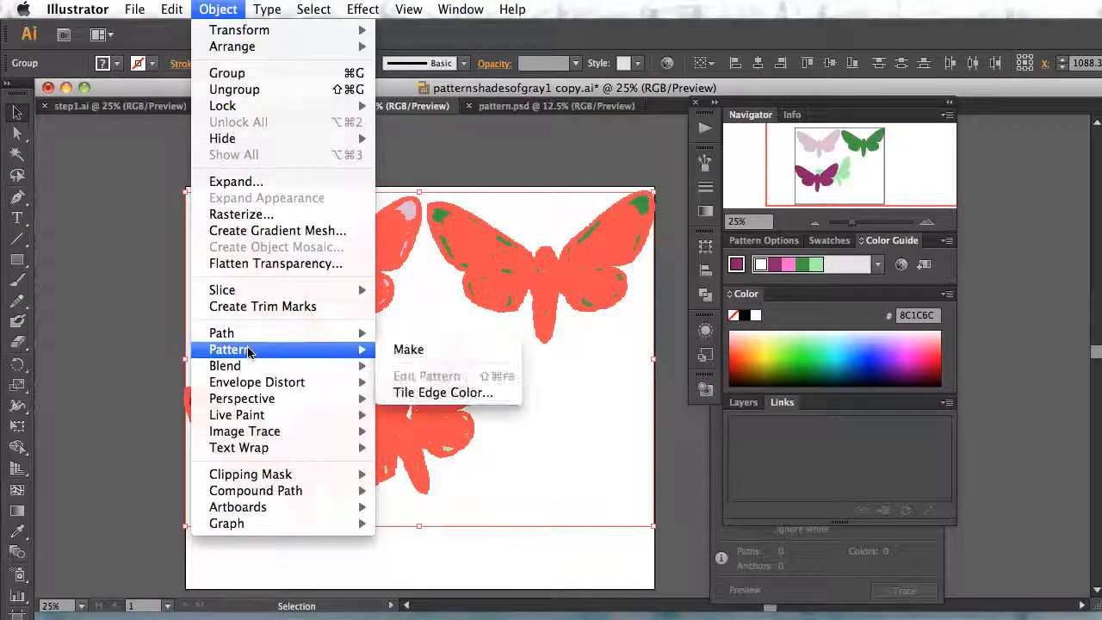
left_click(408, 350)
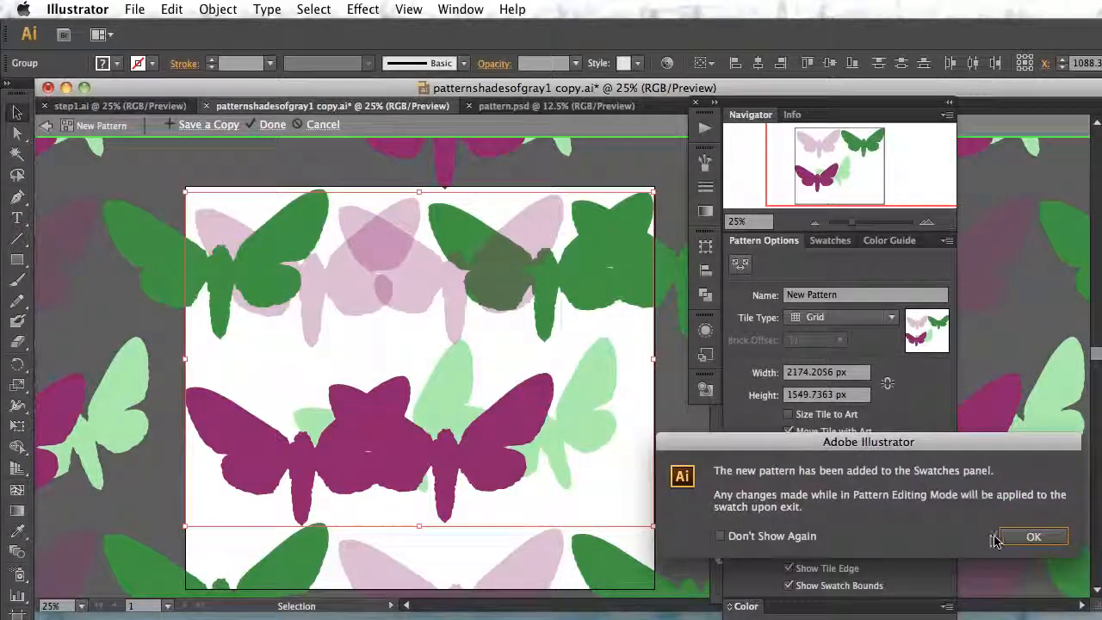
left_click(1034, 537)
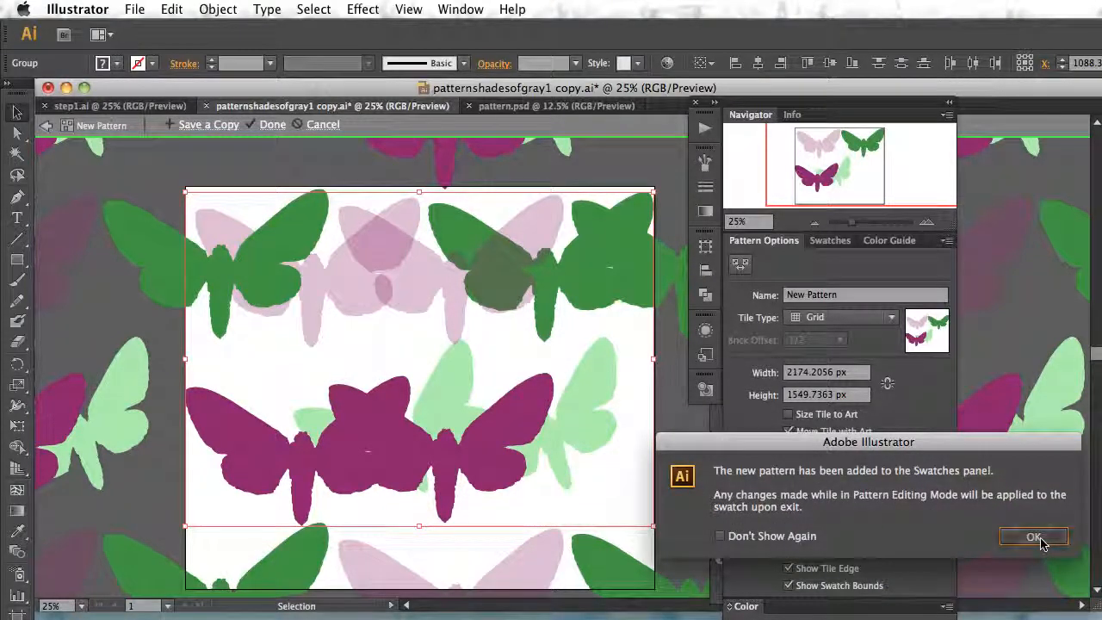
- Name the new pattern colorflatWINGS
left_click(828, 295)
left_click_drag(831, 294, 748, 299)
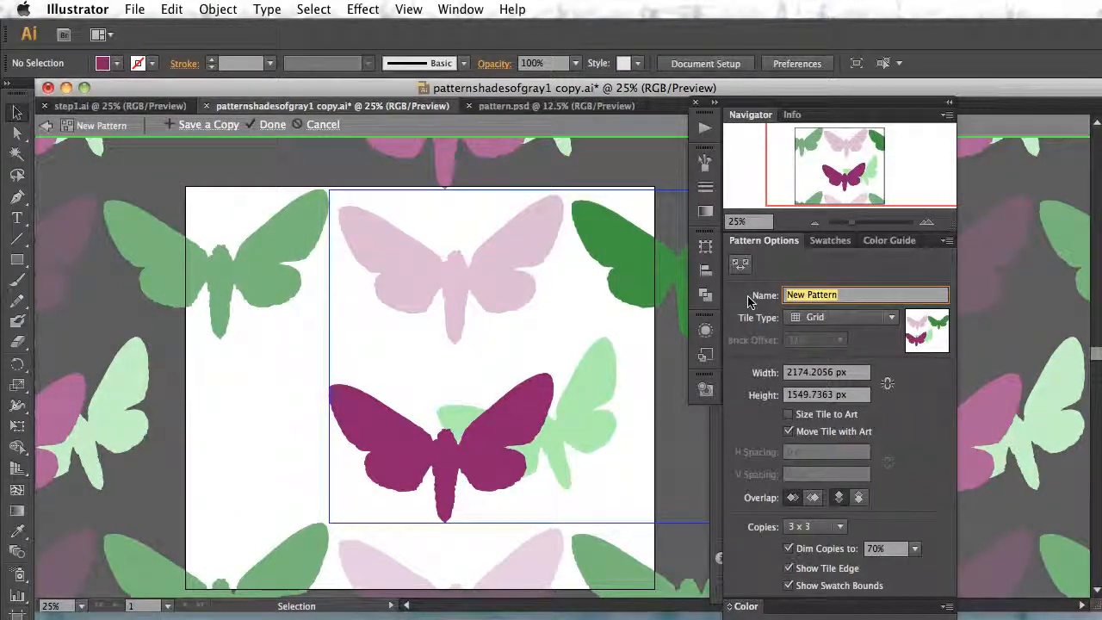
type("col")
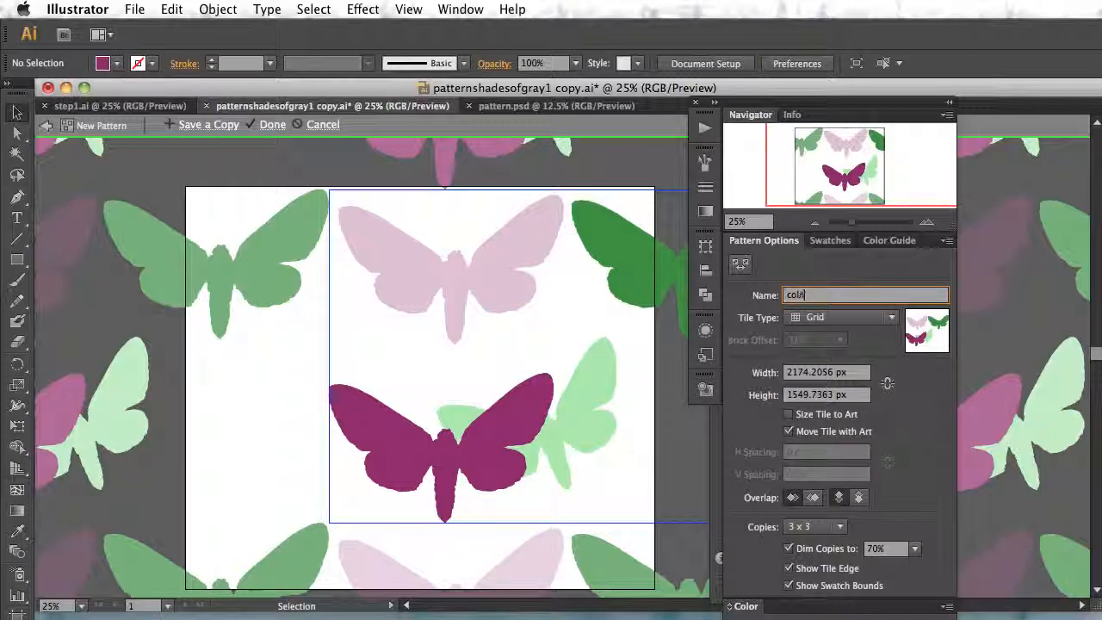
type("orfl")
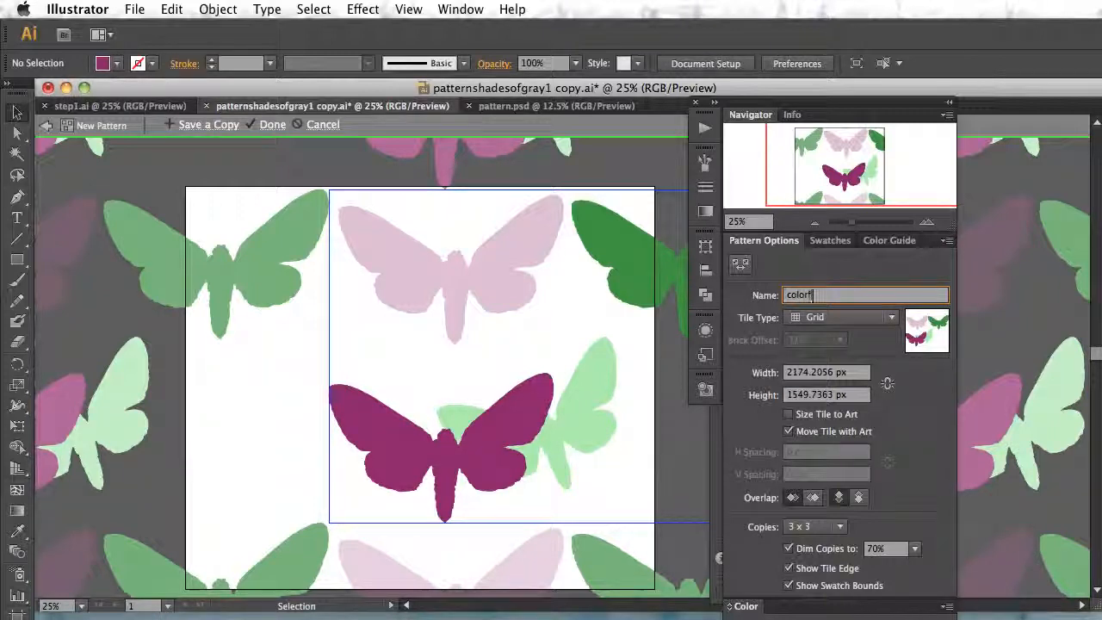
type("atW")
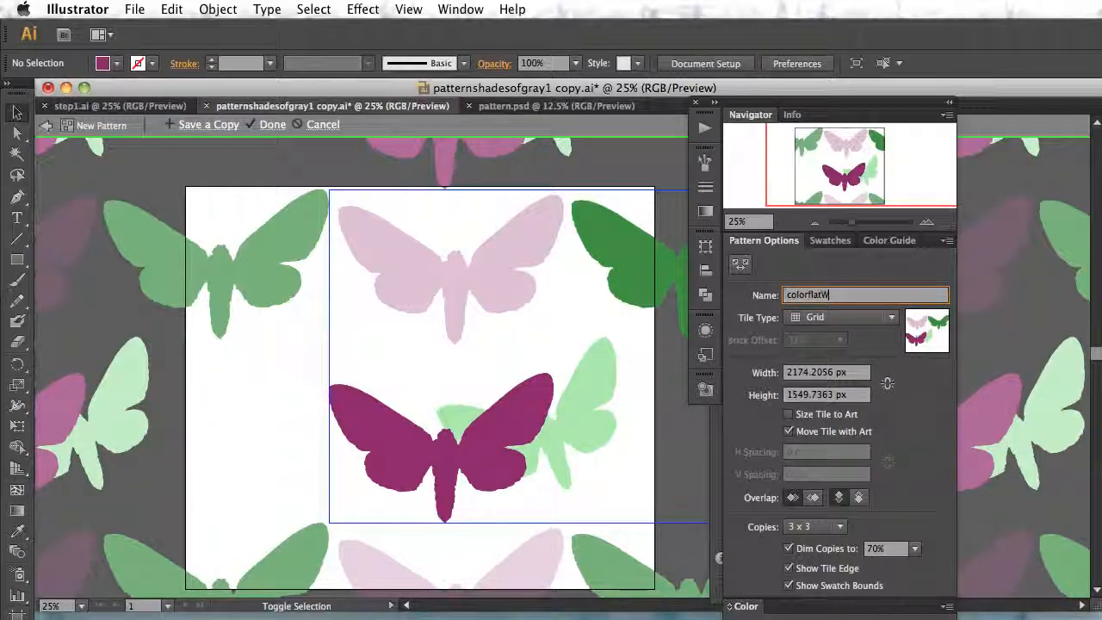
type("INGS")
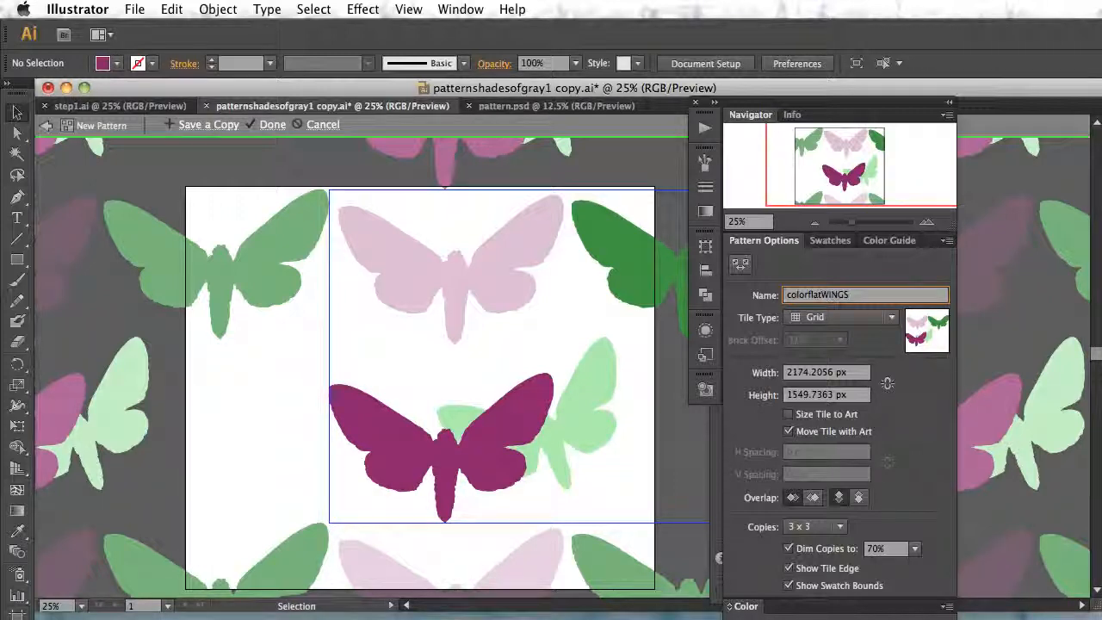